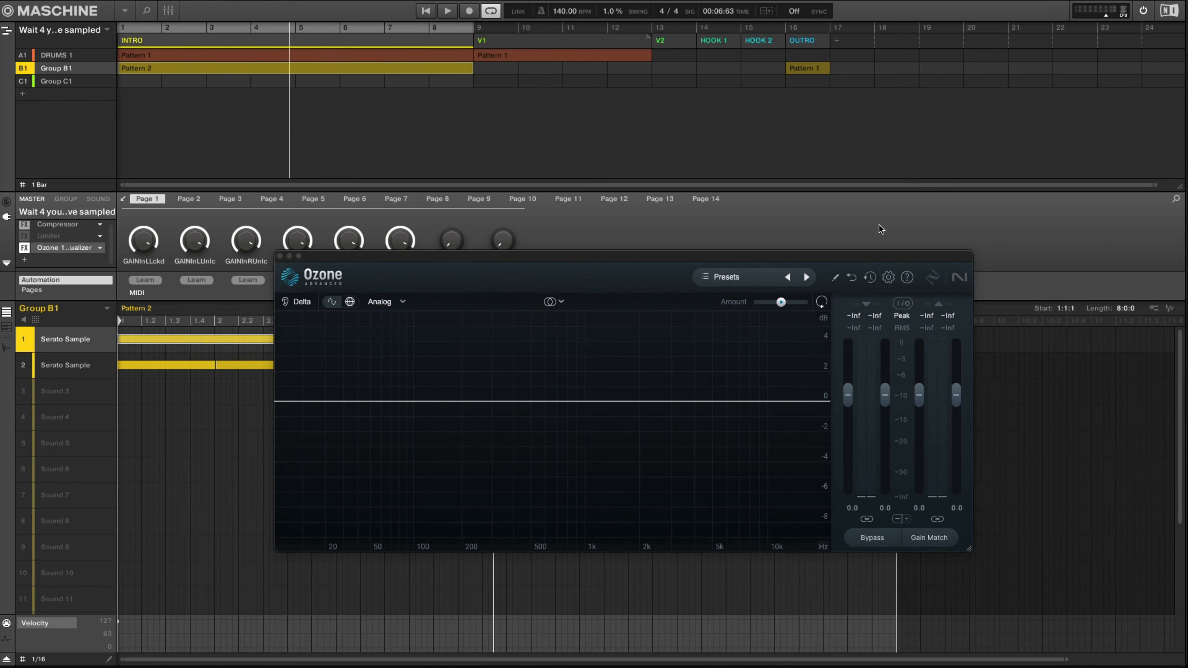
Enlarge the Ozone Equalizer window and reposition it so the whole plug-in is visible over the arrangement
drag(878, 256, 781, 127)
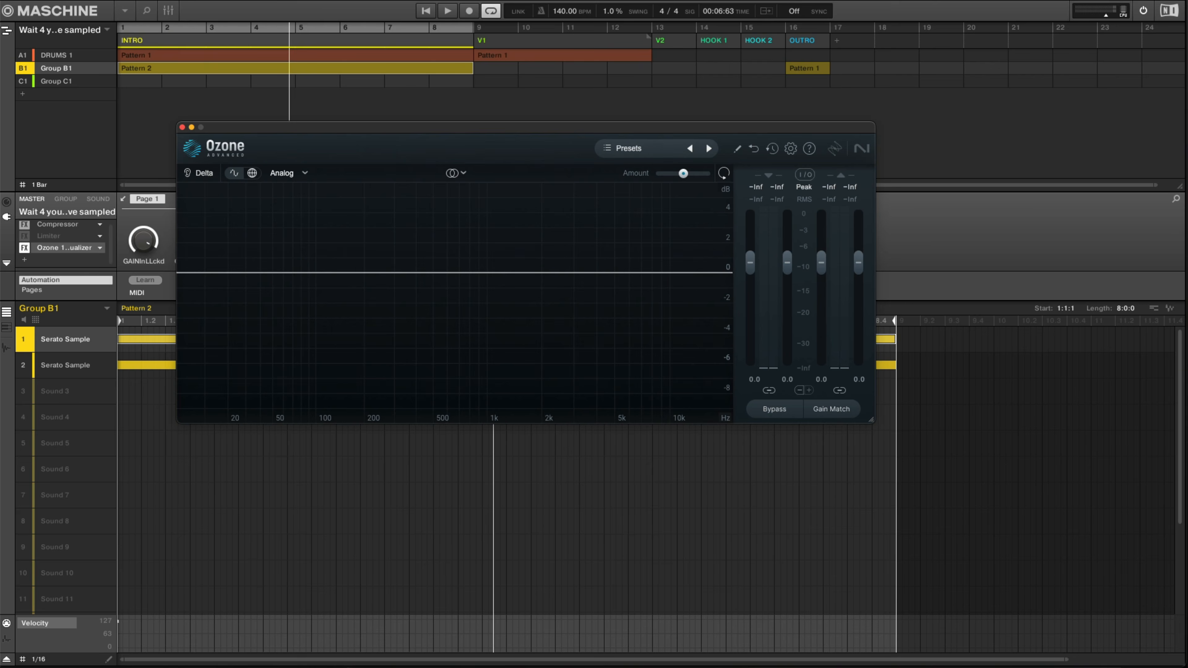
drag(871, 420, 1112, 637)
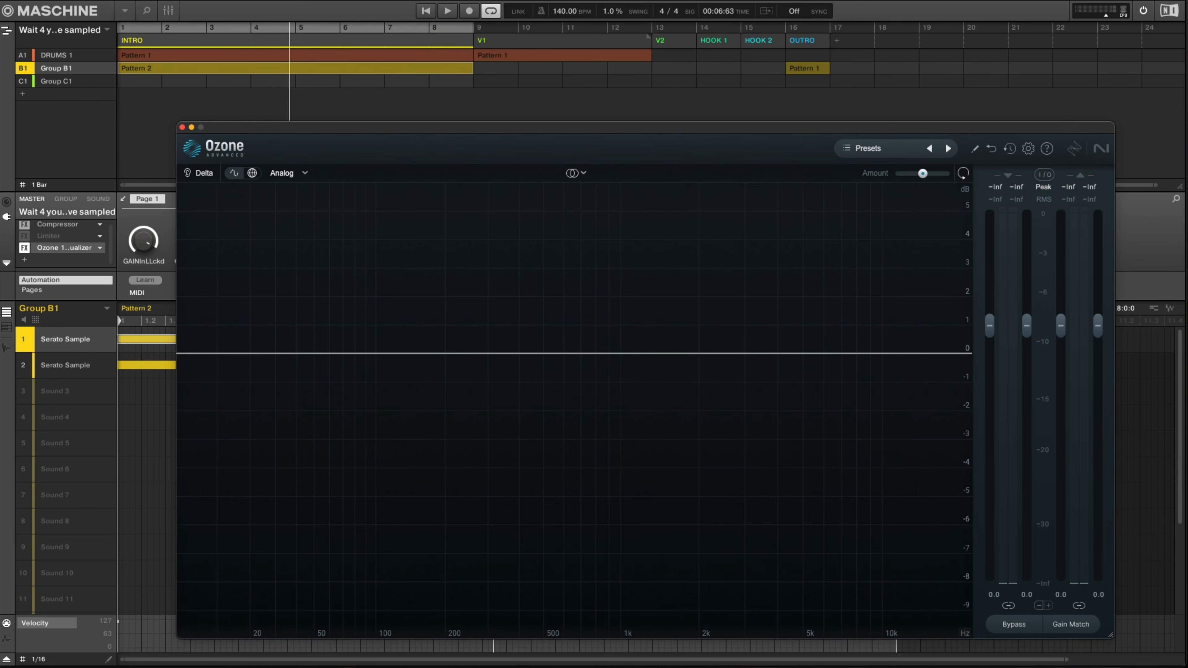
drag(593, 659, 643, 659)
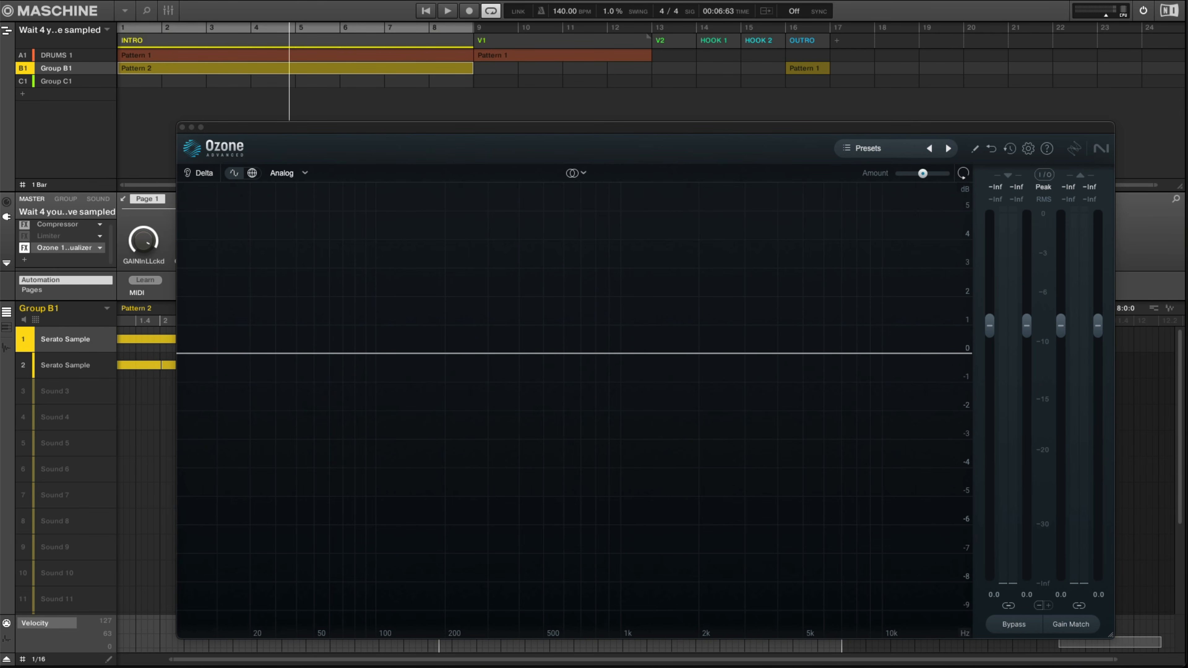
drag(1111, 635, 1122, 642)
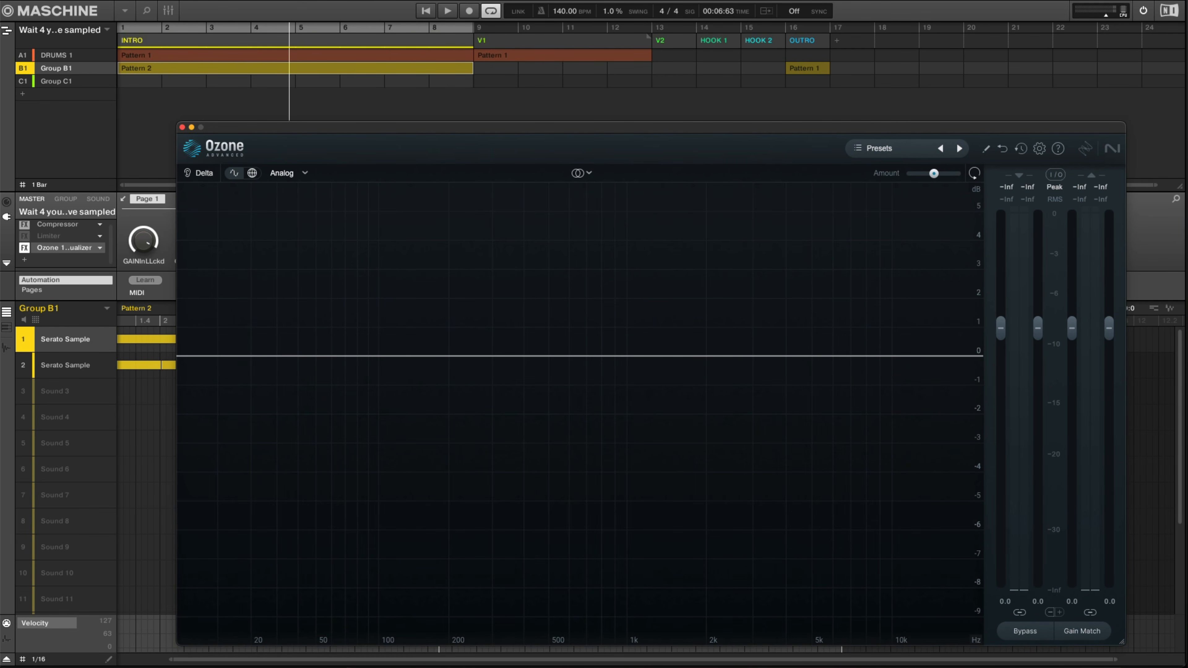
drag(650, 127, 626, 88)
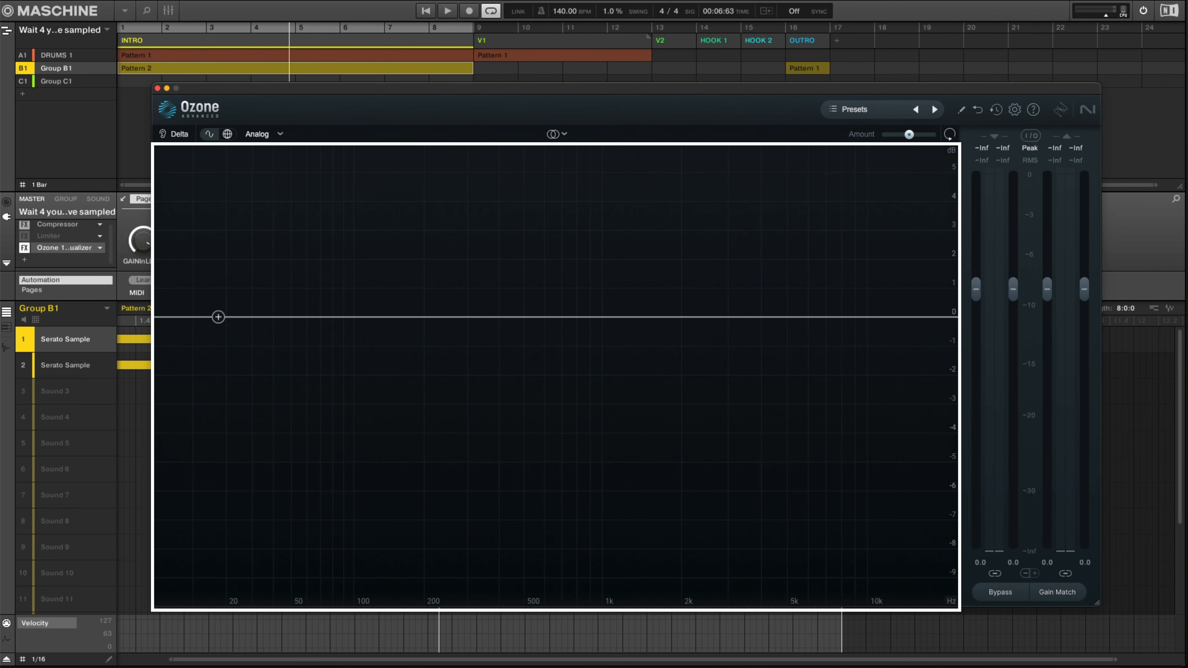
Add eight equalizer bands along the 0 dB line, spread from about 20 Hz to 7 kHz
click(226, 317)
click(306, 317)
click(419, 317)
click(517, 317)
click(611, 317)
click(696, 317)
click(767, 317)
click(828, 317)
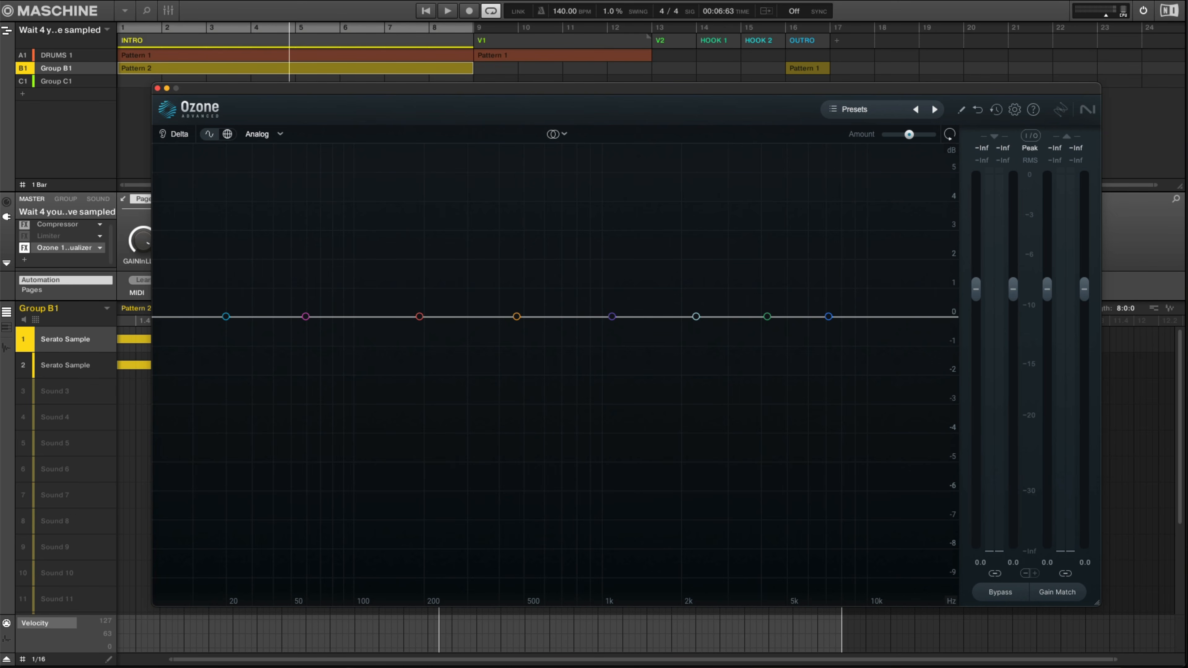
Boost band 2 to about 0.8 dB at 64 Hz, band 8 to 0.6 dB at 8968 Hz, and band 7 to 0.5 dB at 4041 Hz
drag(305, 317, 304, 292)
drag(828, 316, 854, 298)
drag(766, 317, 763, 301)
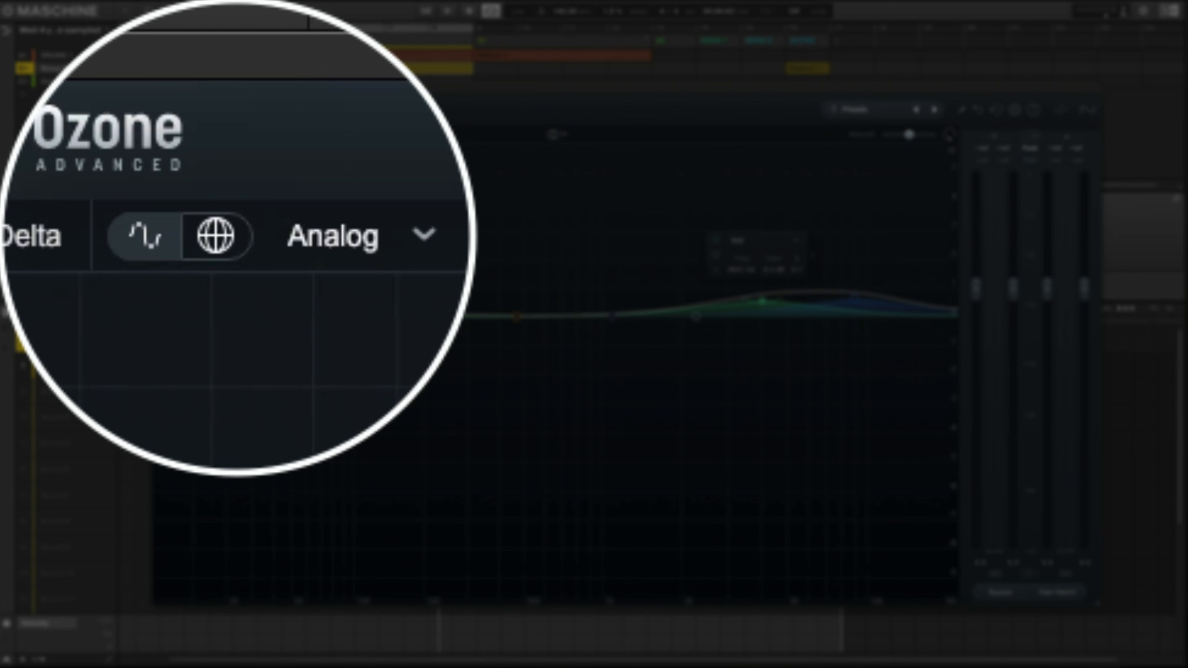
In the all-bands view, adjust band 2 to 84 Hz/0.2 dB, band 5 to 1068 Hz/0.1 dB and band 4 to 467 Hz/0.2 dB, then restore the single-band view
click(215, 235)
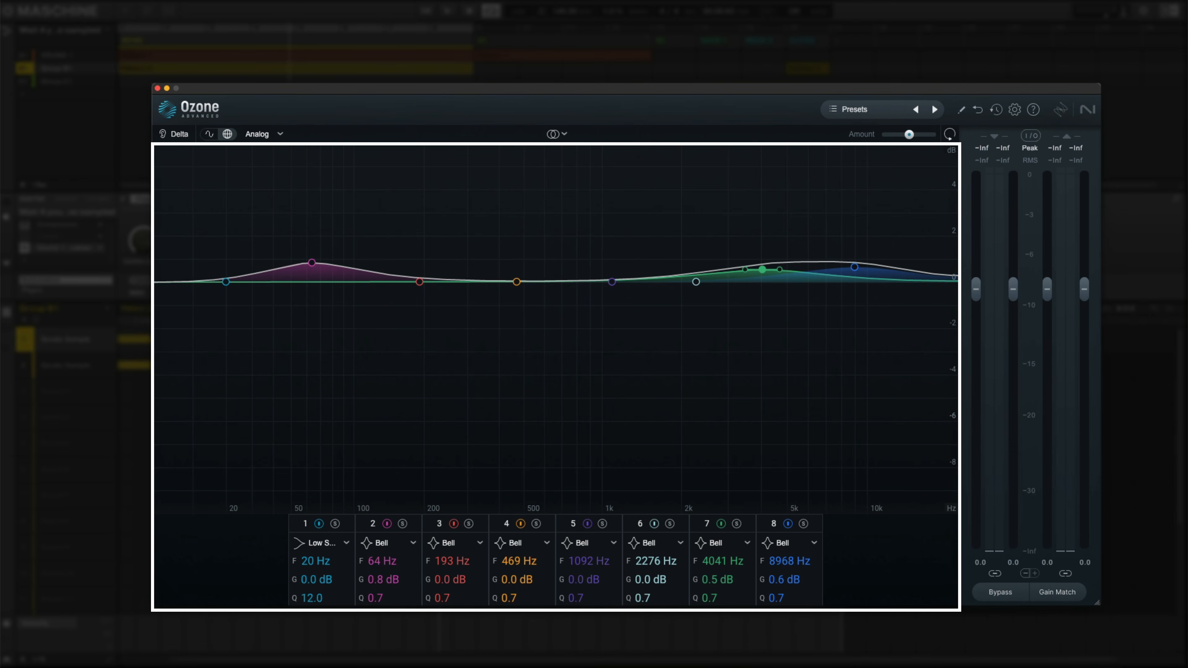
drag(345, 263, 337, 276)
drag(611, 282, 610, 280)
drag(516, 281, 516, 276)
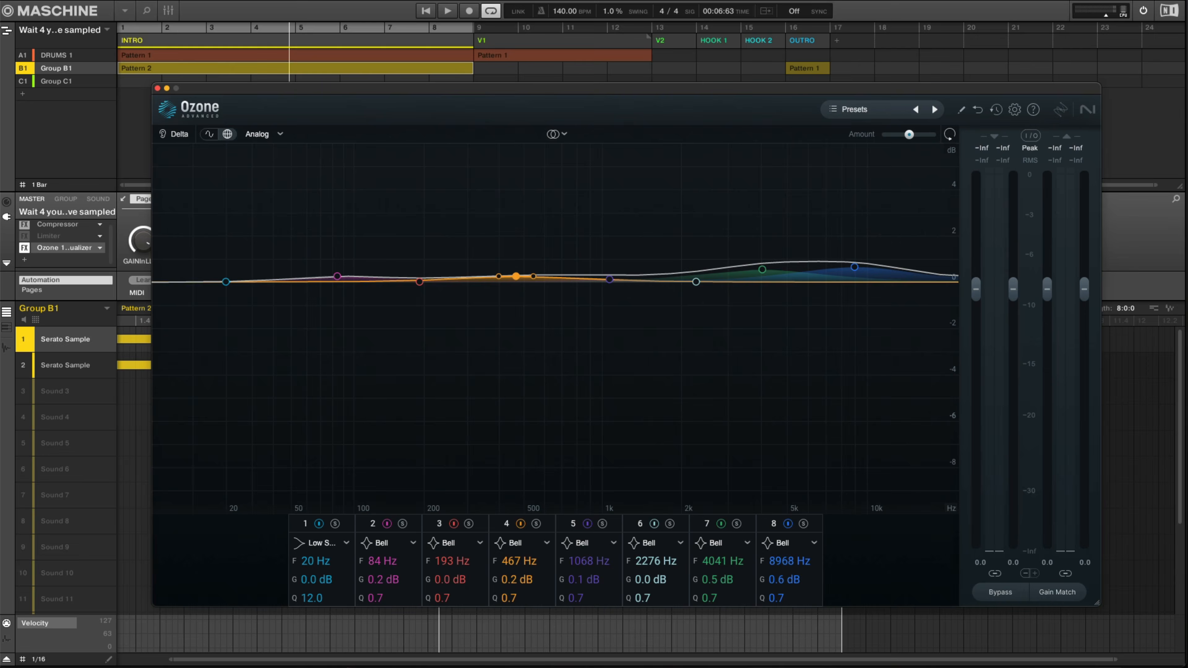
click(216, 136)
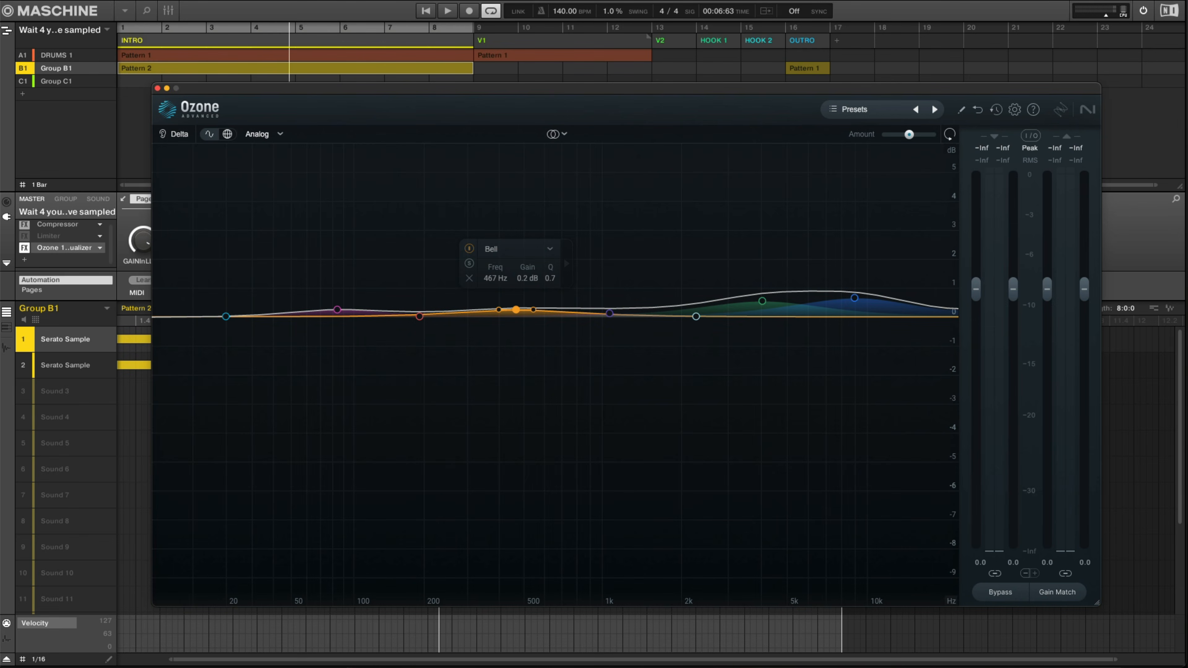
Try the Digital mode, return to Analog, and raise band 2 to about 1.8 dB at 78 Hz
click(264, 134)
click(256, 173)
click(262, 135)
click(257, 154)
drag(337, 309, 329, 265)
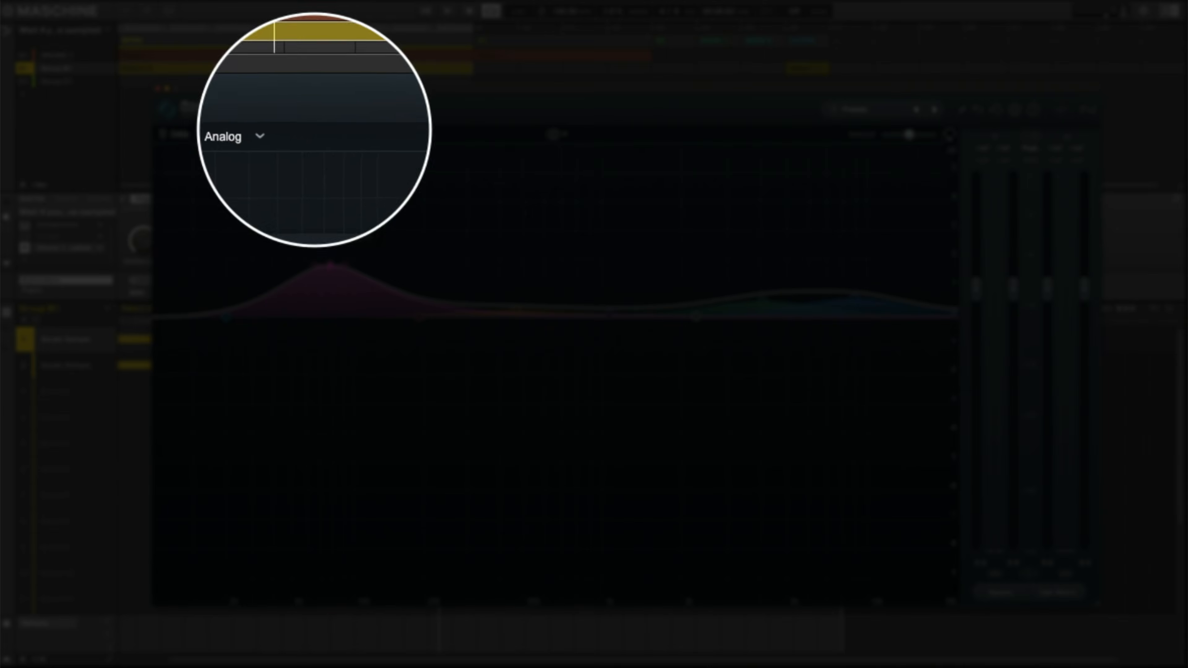
Switch the equalizer to Digital mode and set band 2's phase to 60%
click(281, 134)
click(254, 173)
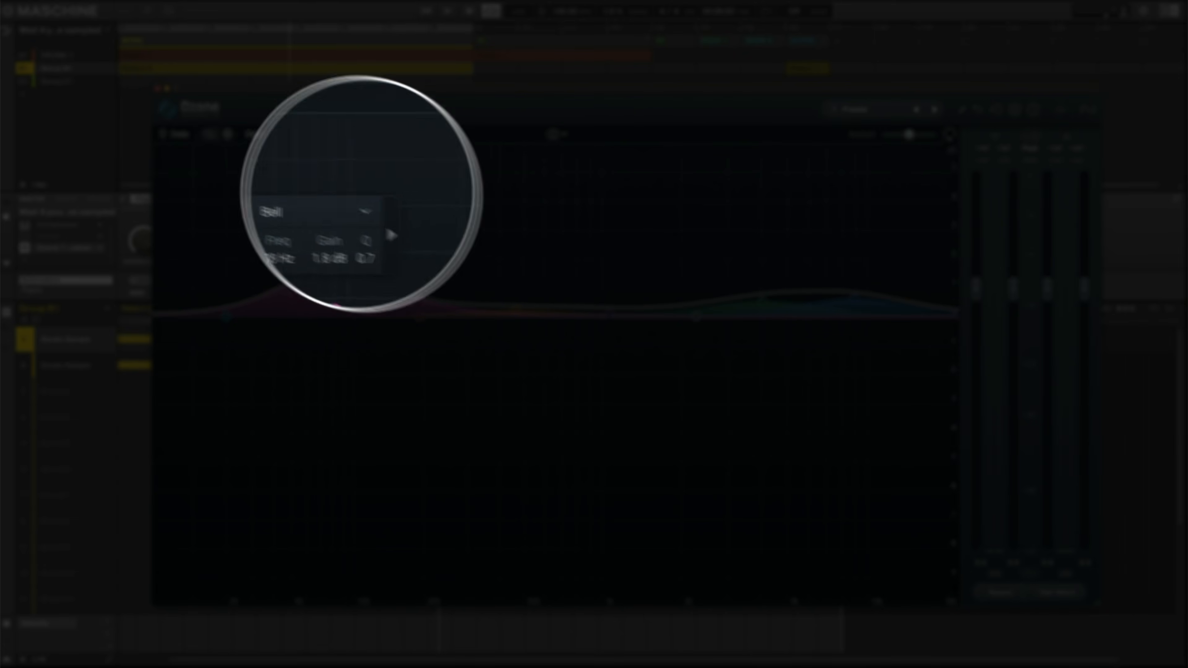
click(380, 219)
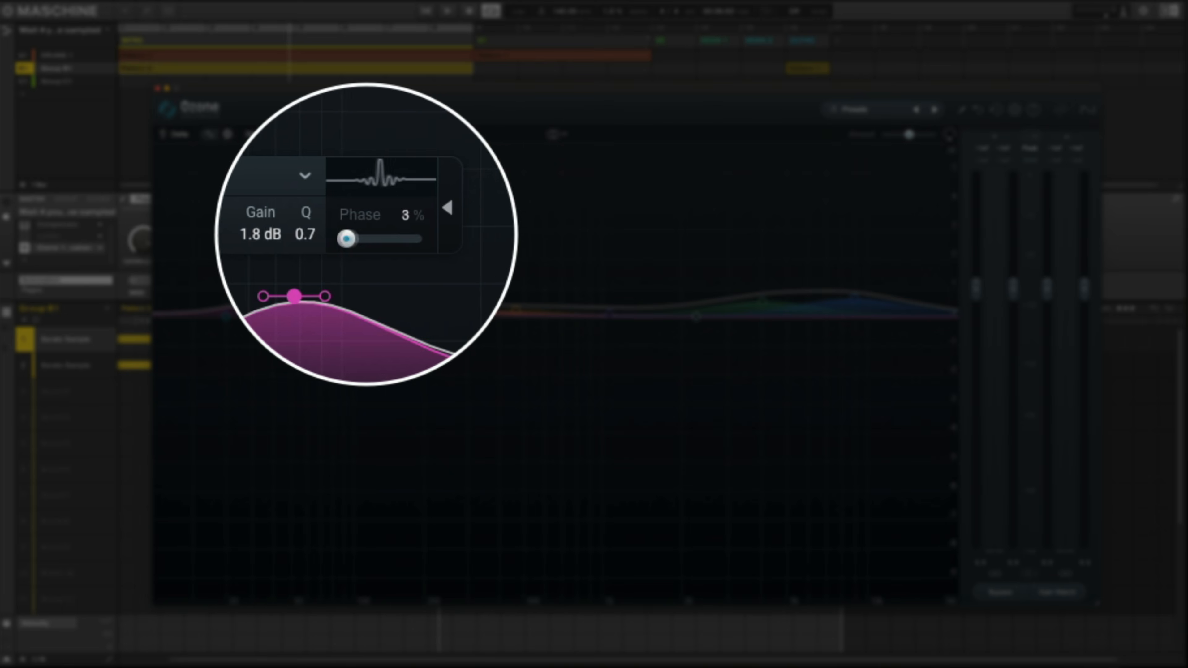
drag(354, 236, 382, 237)
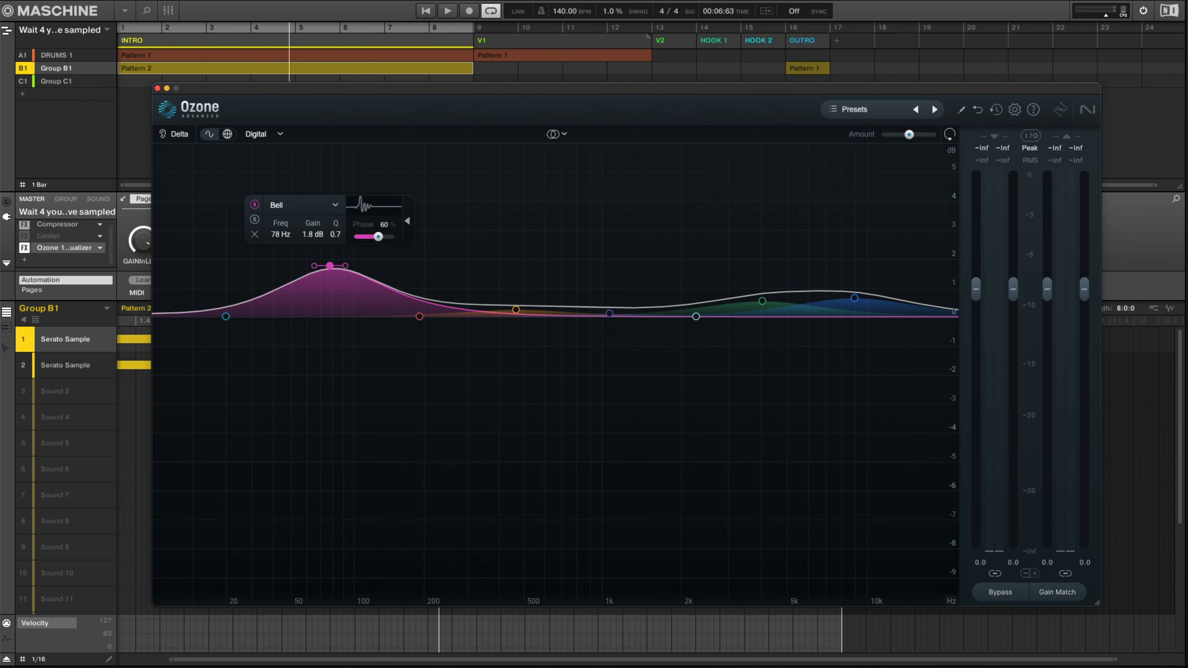
click(407, 220)
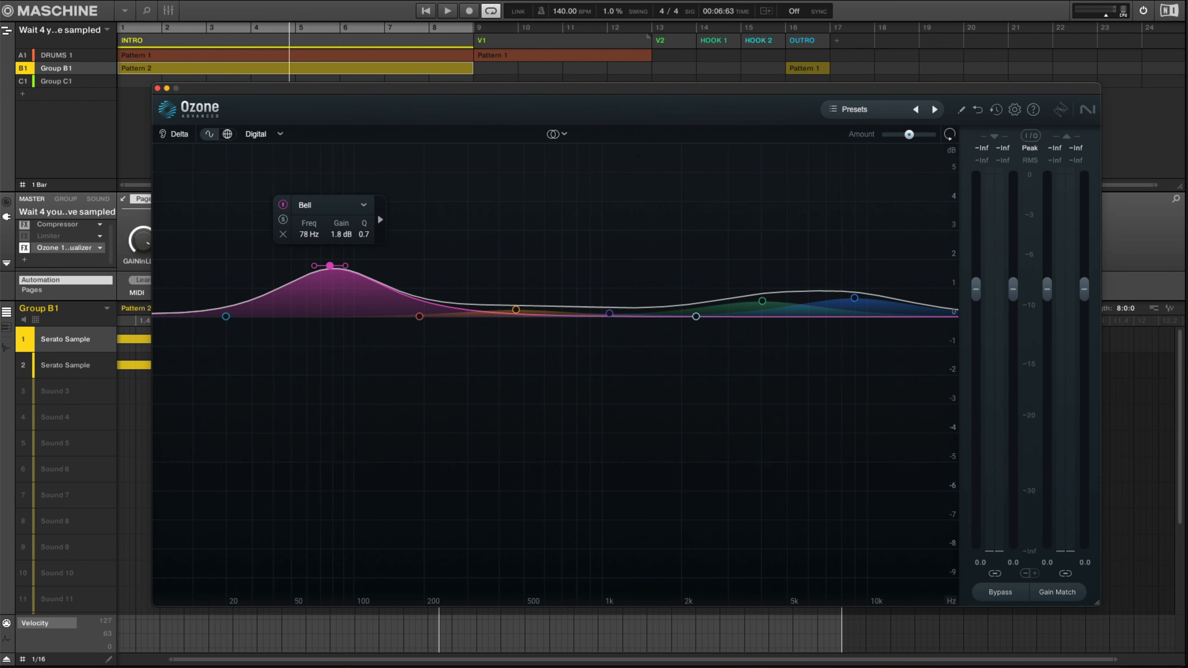
Return the equalizer to Analog mode and lower band 2's gain to about 1.4 dB
click(262, 134)
click(256, 154)
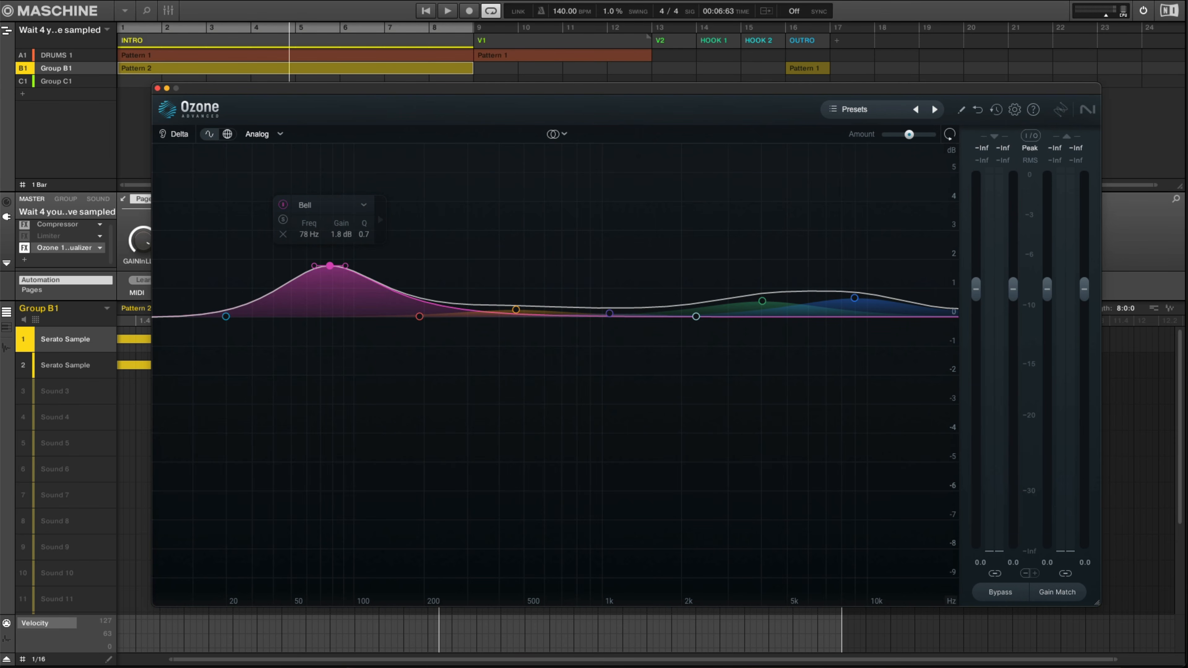
drag(330, 265, 330, 276)
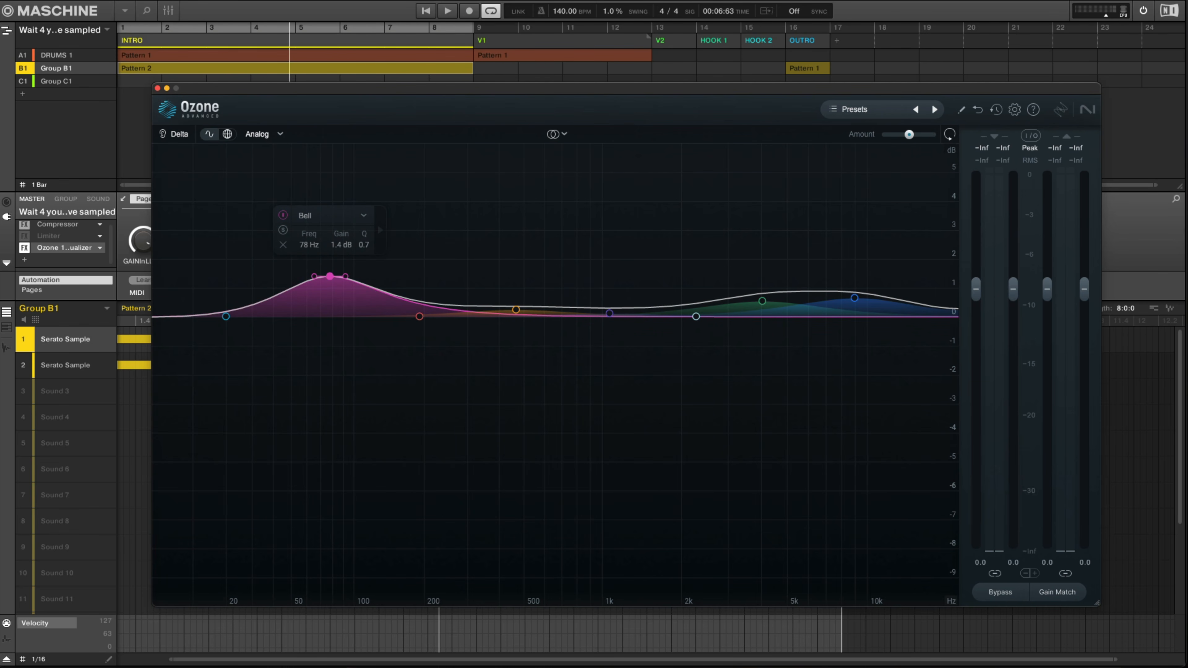
click(557, 134)
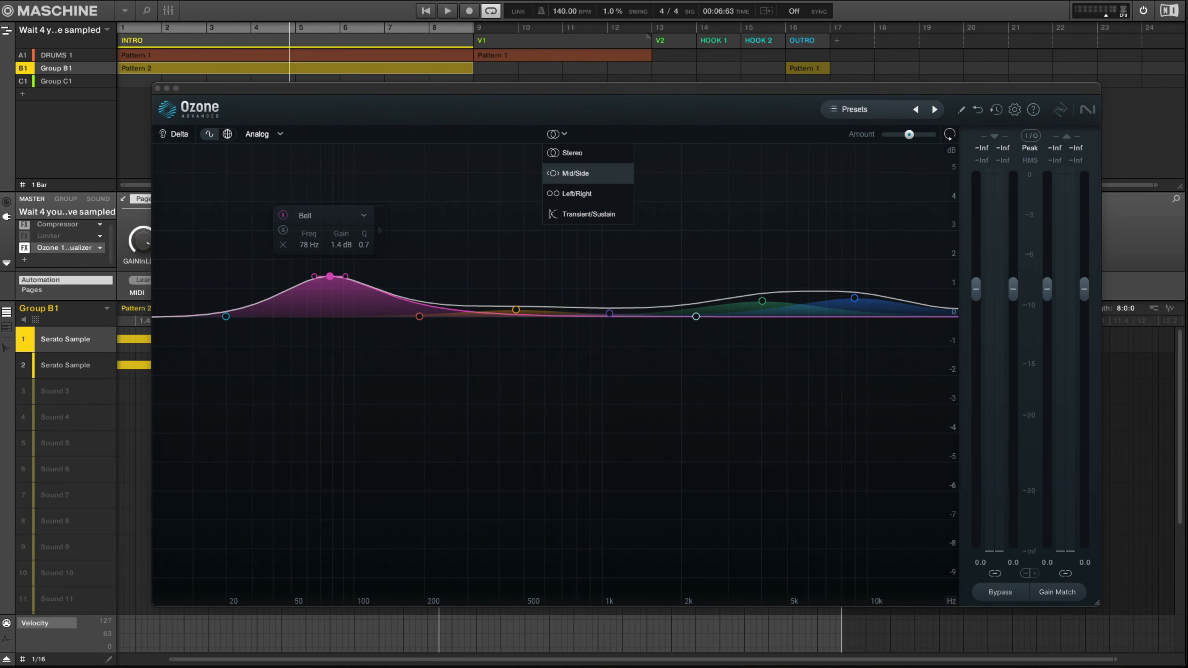
click(572, 153)
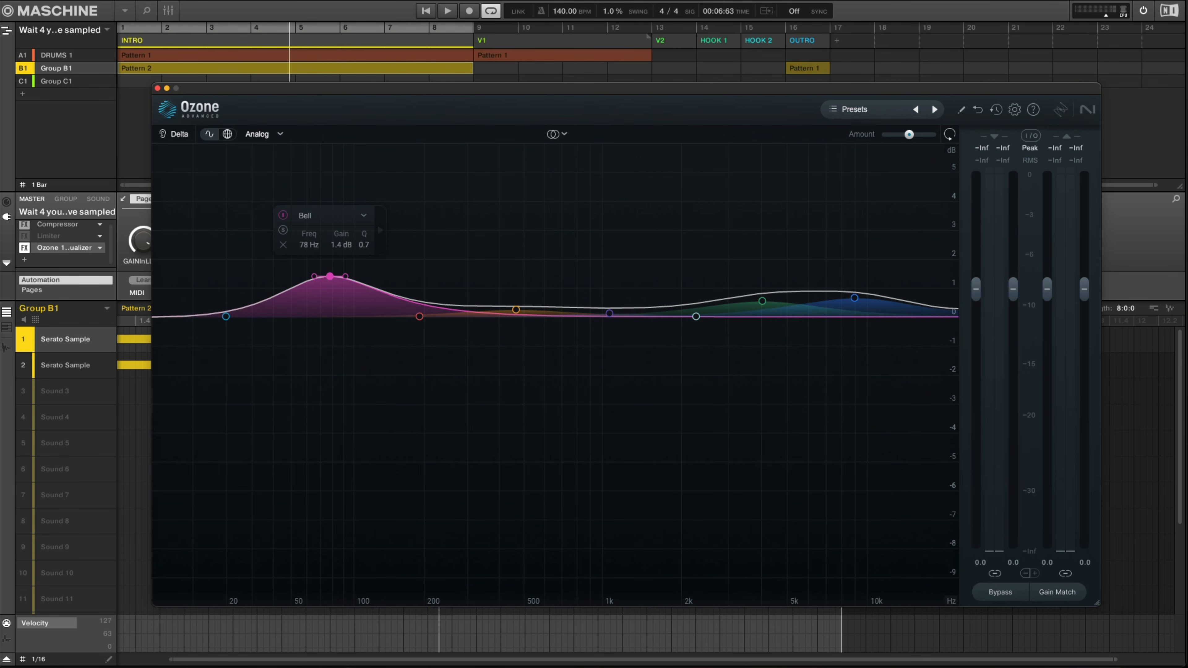
click(556, 134)
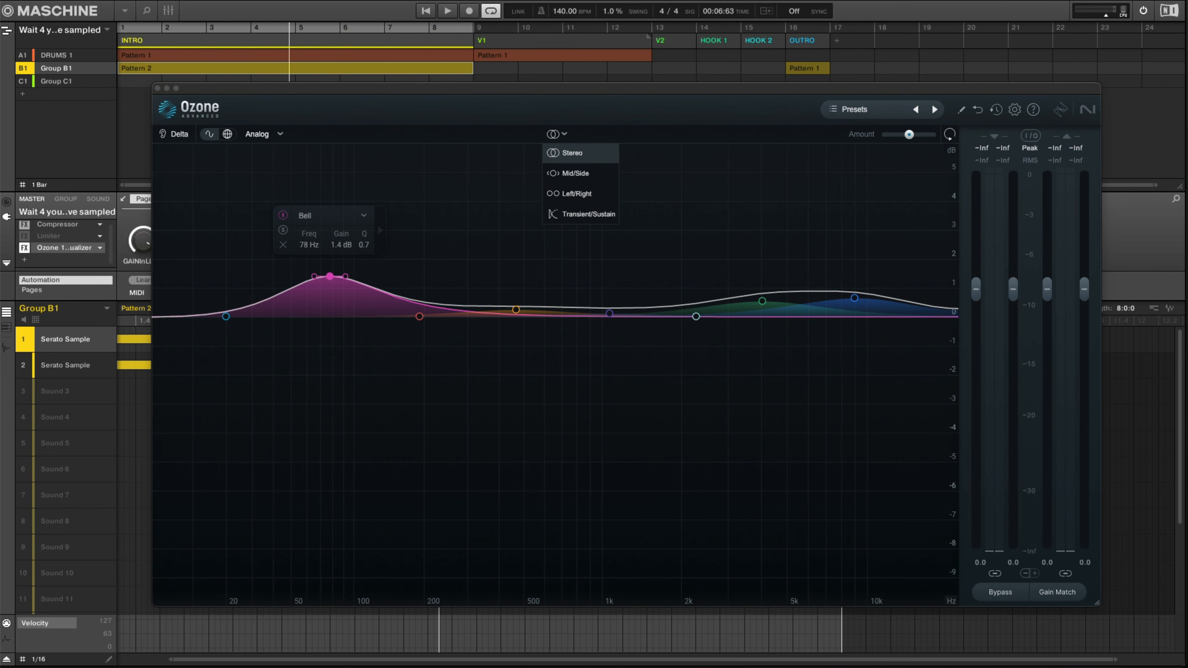
click(572, 153)
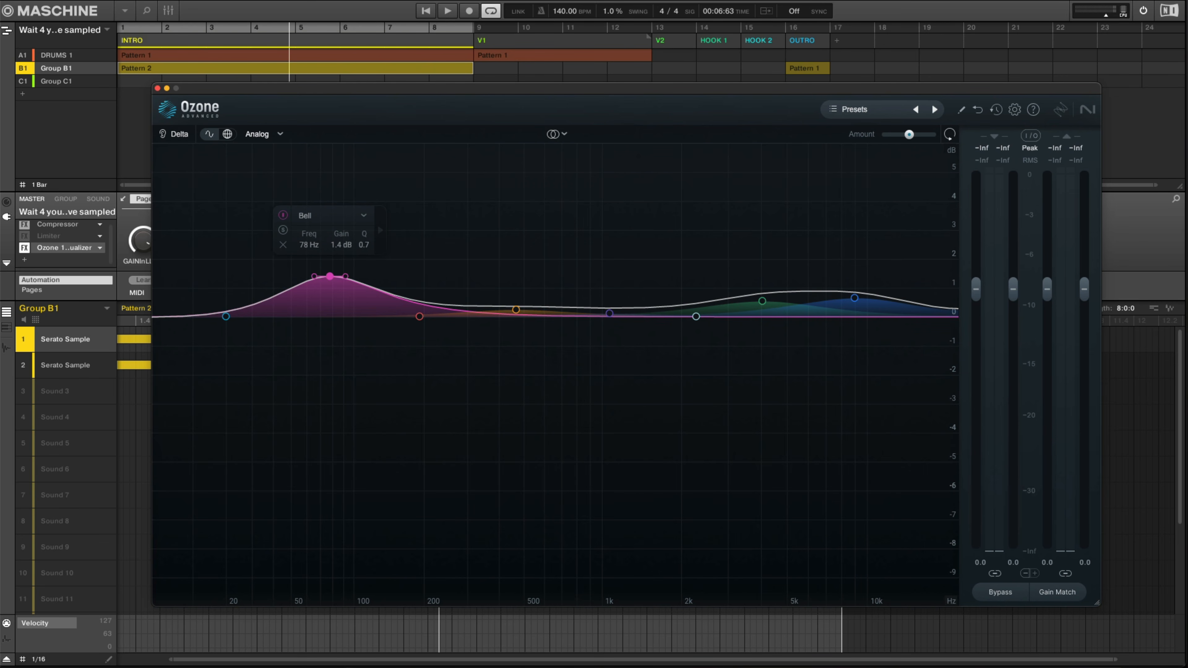
click(556, 134)
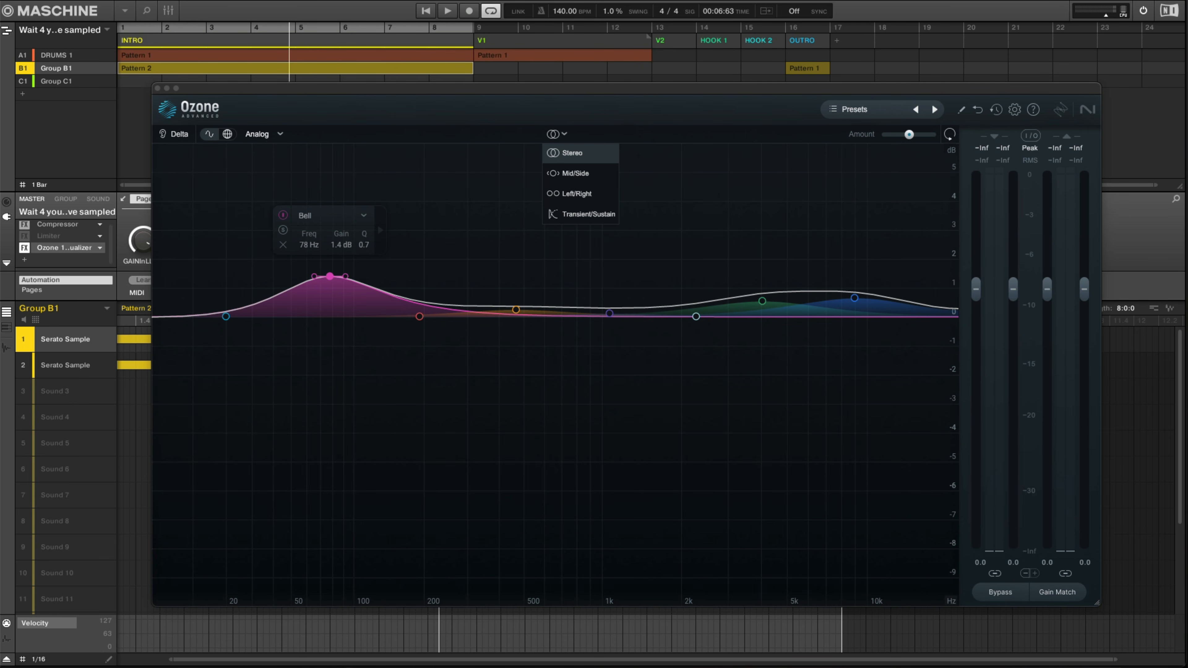
click(580, 153)
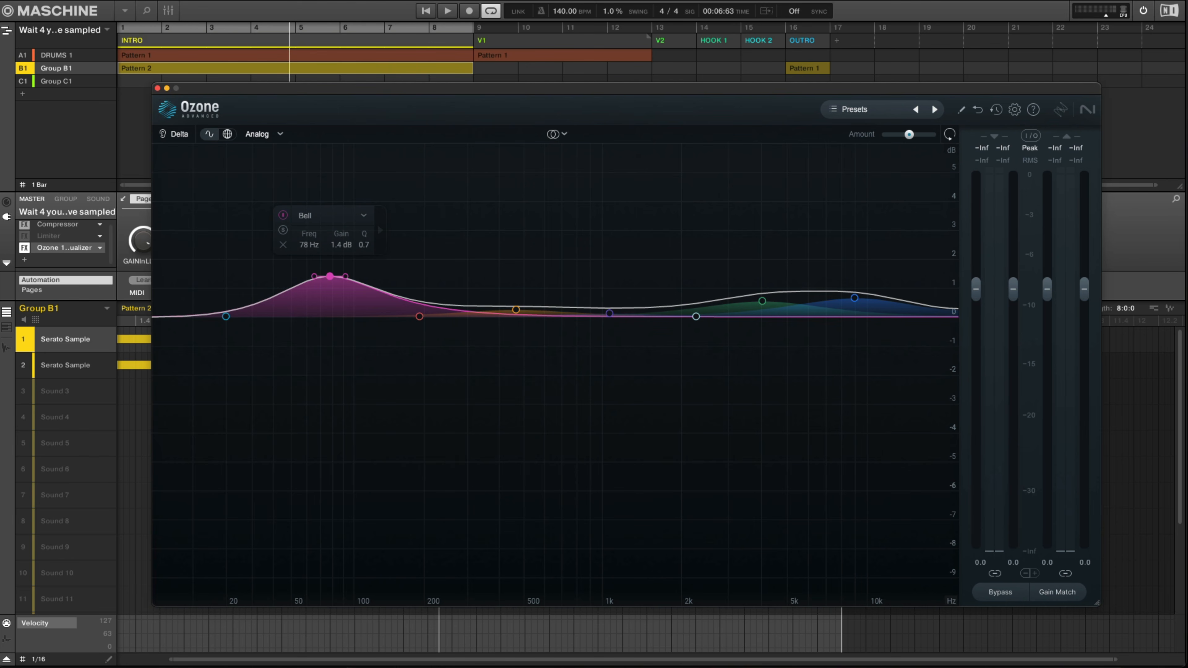
Try Mid/Side and Left/Right channel processing, alternating between the left and right channel curves
click(556, 134)
click(580, 174)
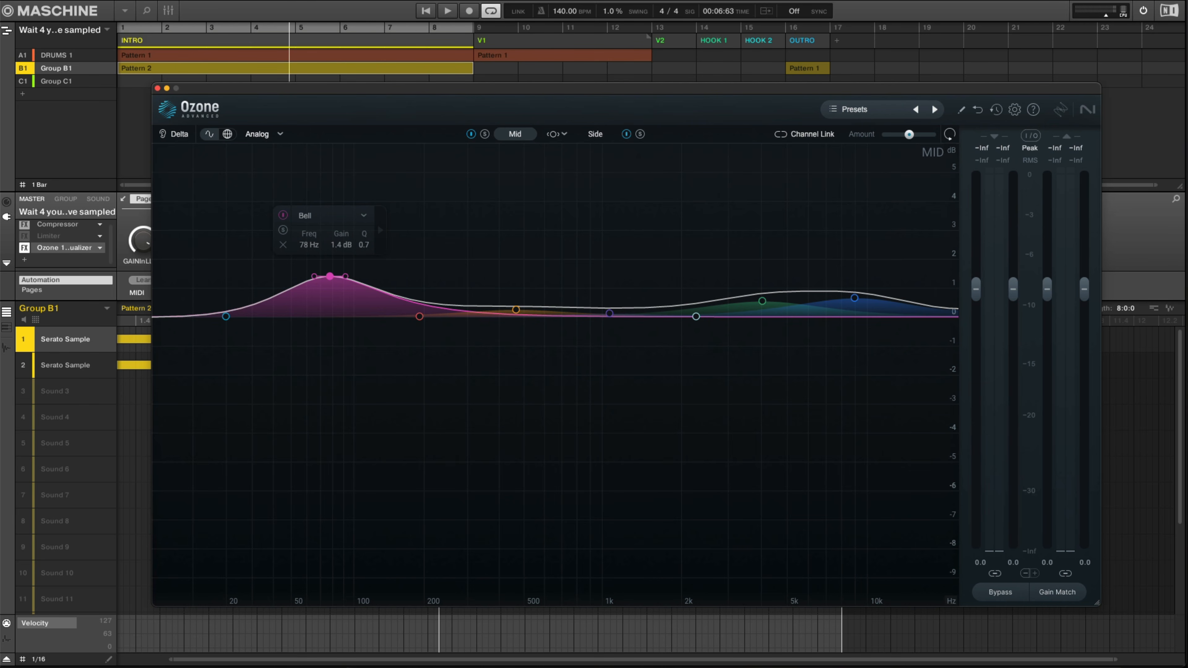
click(556, 134)
click(580, 194)
click(596, 135)
click(514, 134)
click(595, 134)
Use Transient/Sustain processing and add Bell bands to the Sustain curve at about 2414 Hz with 0.8 dB and 451 Hz with 0.3 dB
click(556, 134)
click(587, 214)
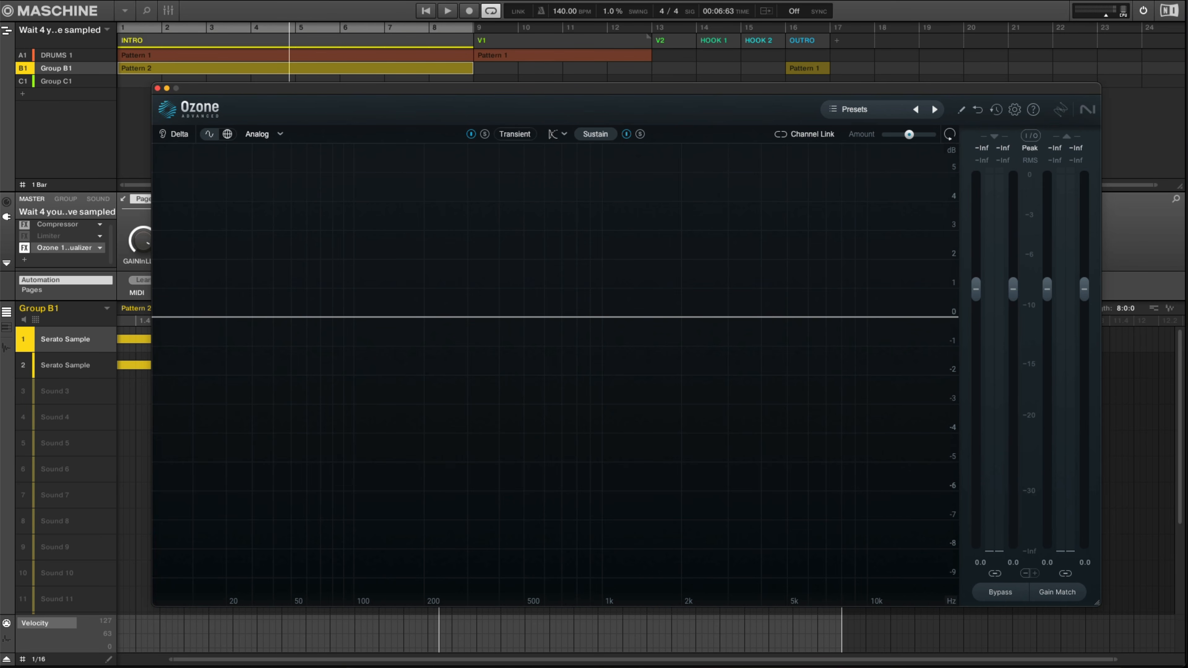
click(514, 133)
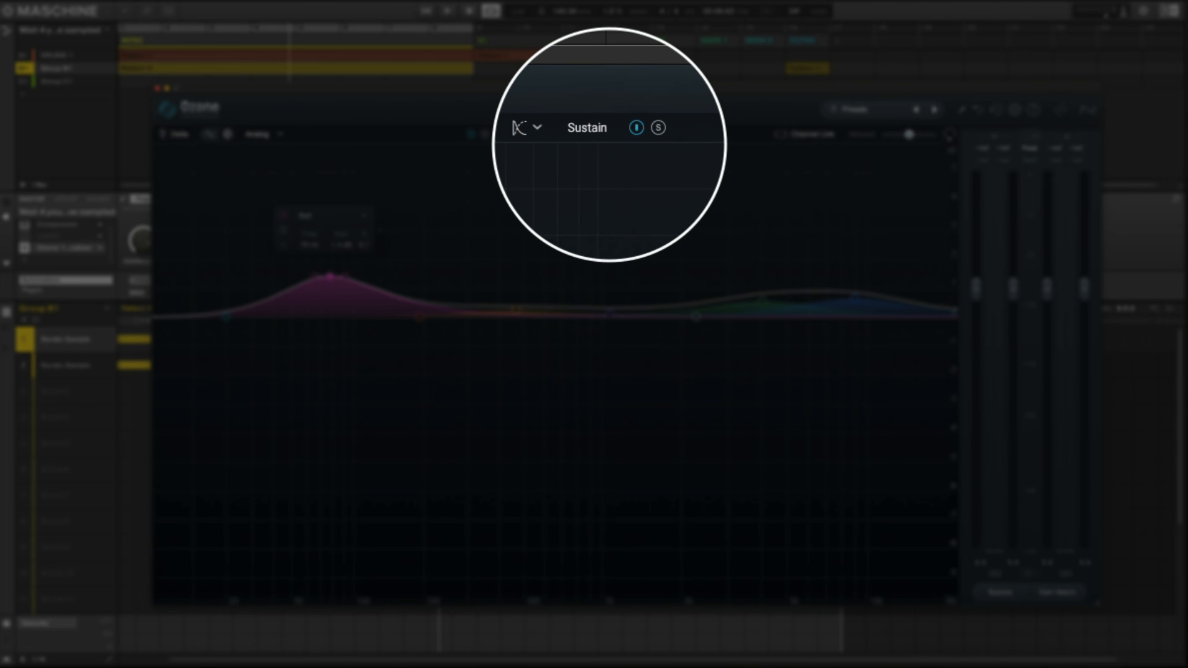
click(596, 134)
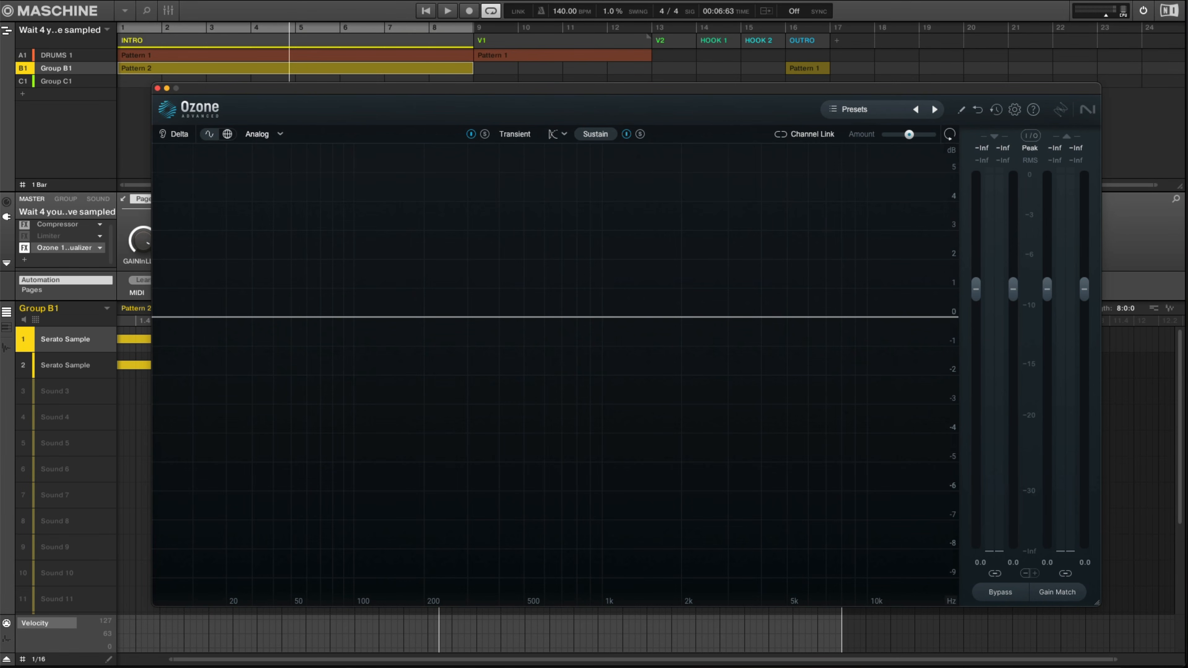
drag(668, 317, 702, 293)
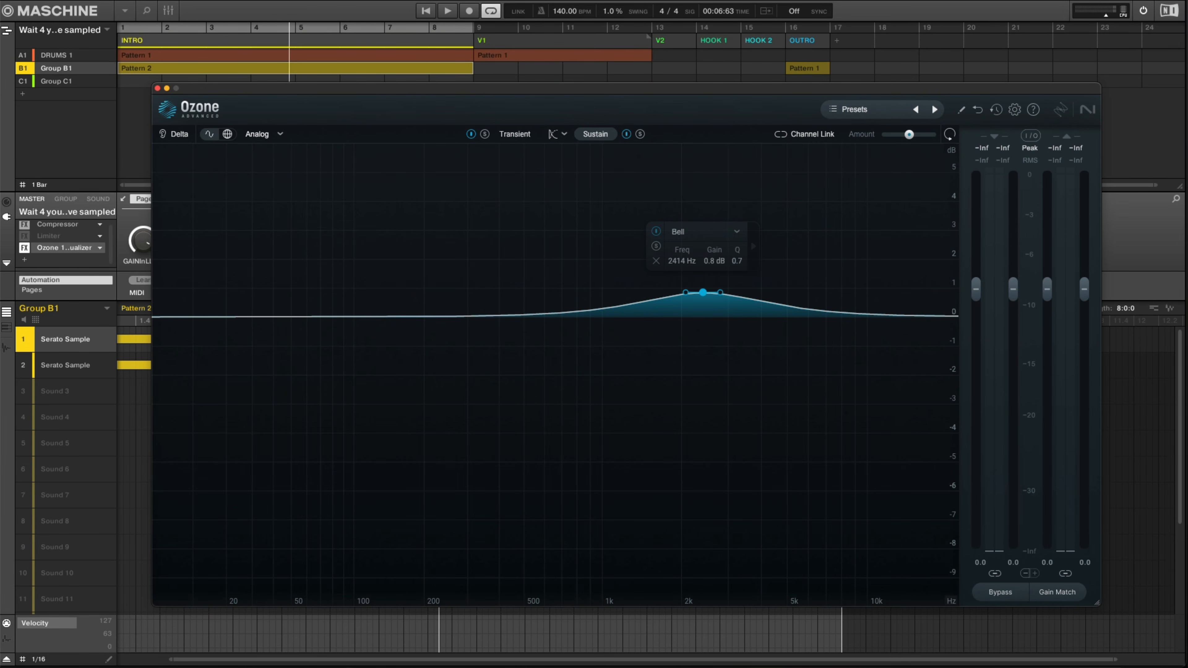
drag(512, 316, 513, 308)
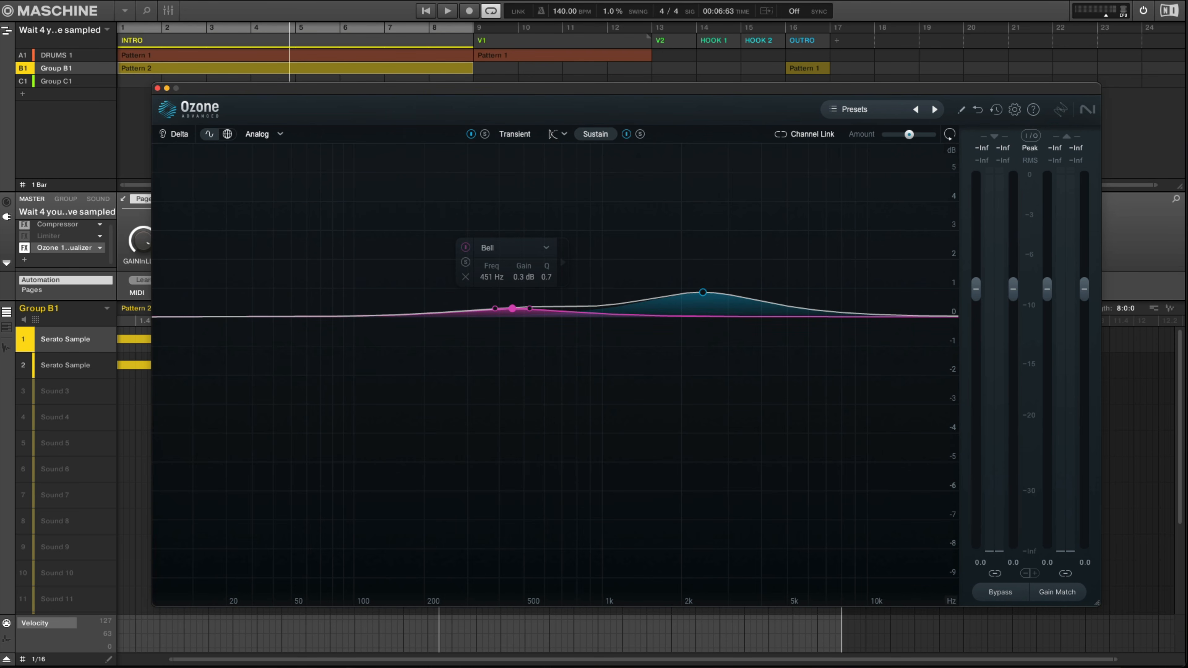
Return the equalizer's channel processing to Stereo
click(556, 133)
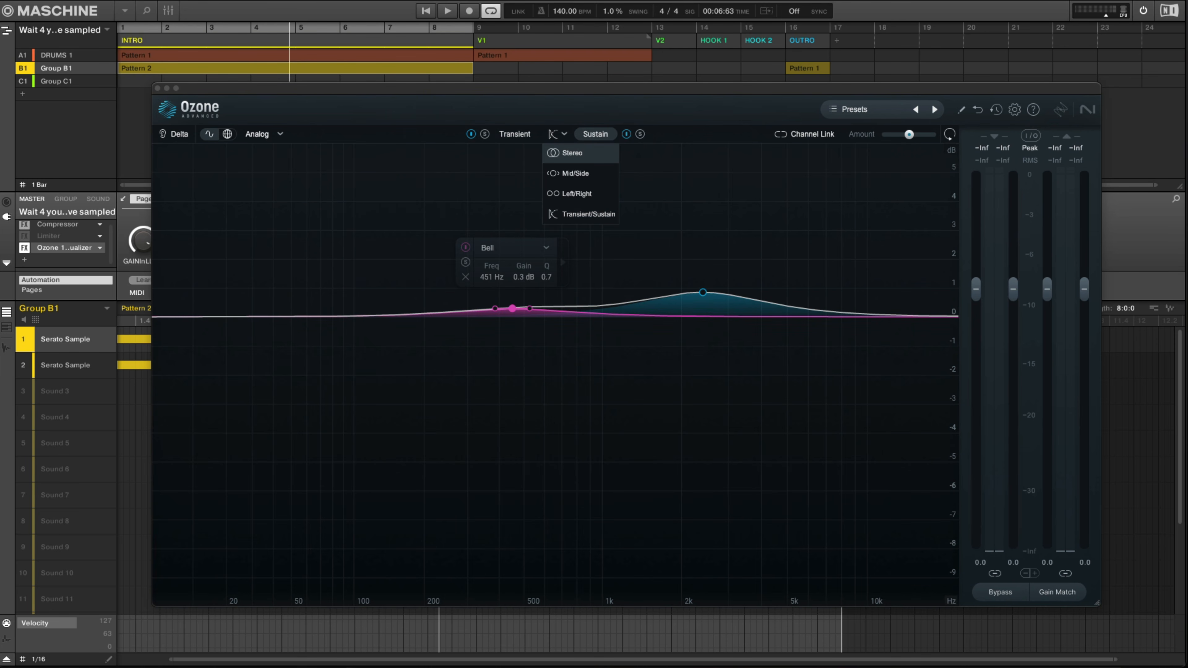
click(575, 153)
click(557, 134)
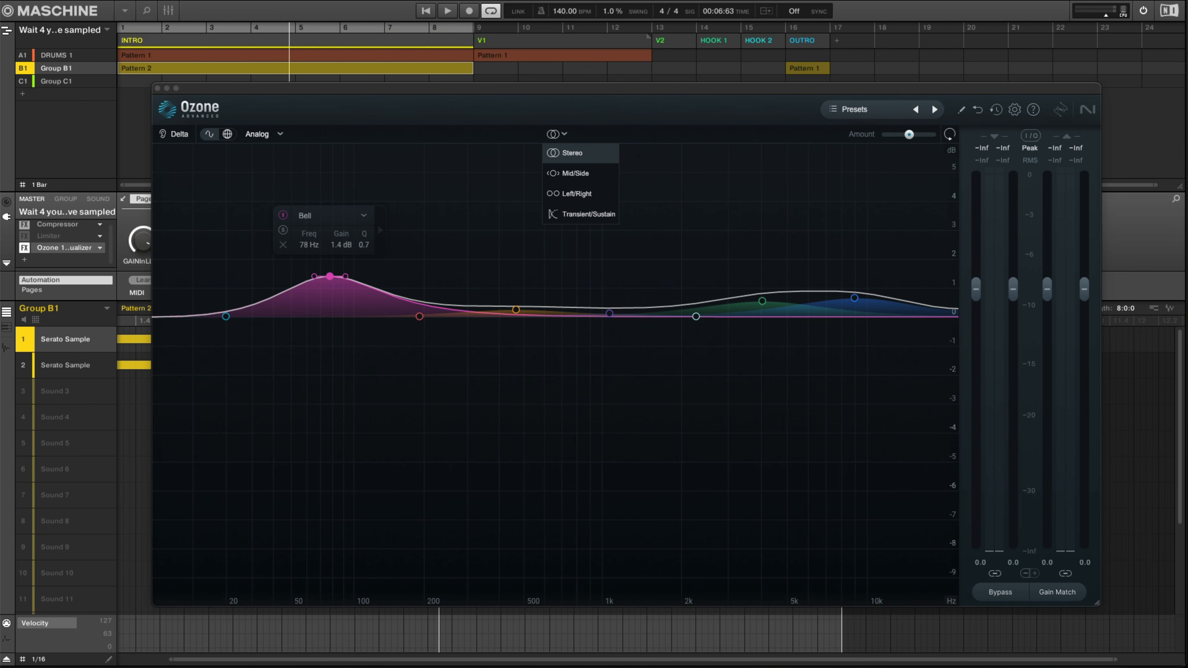
click(565, 152)
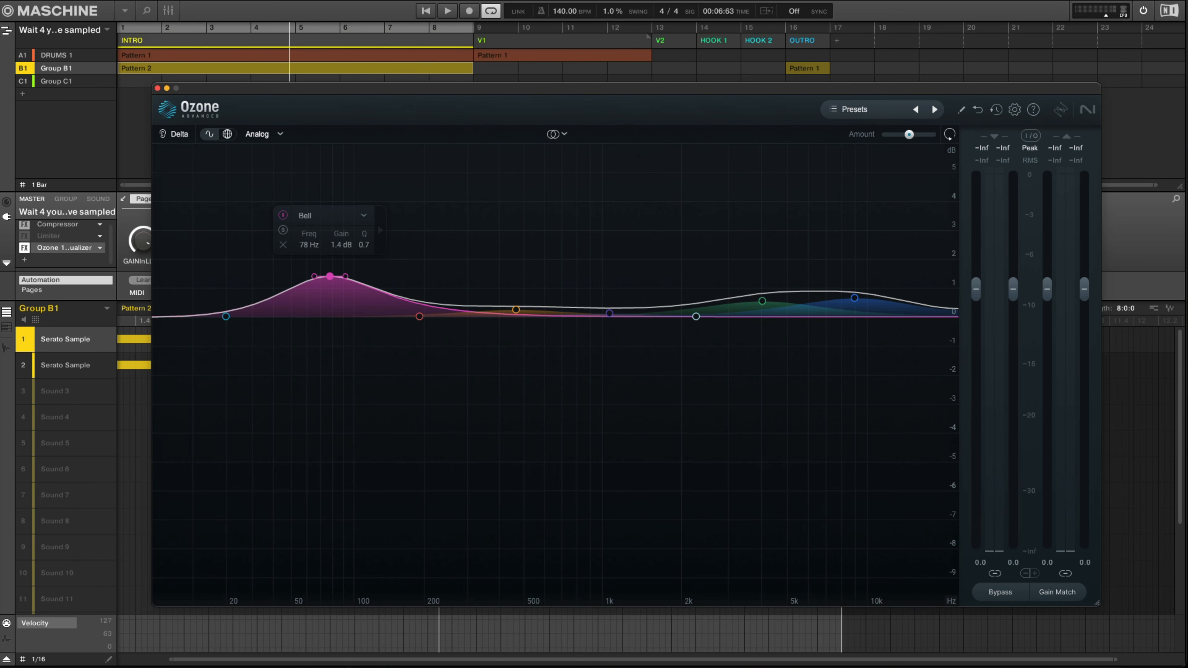
click(556, 134)
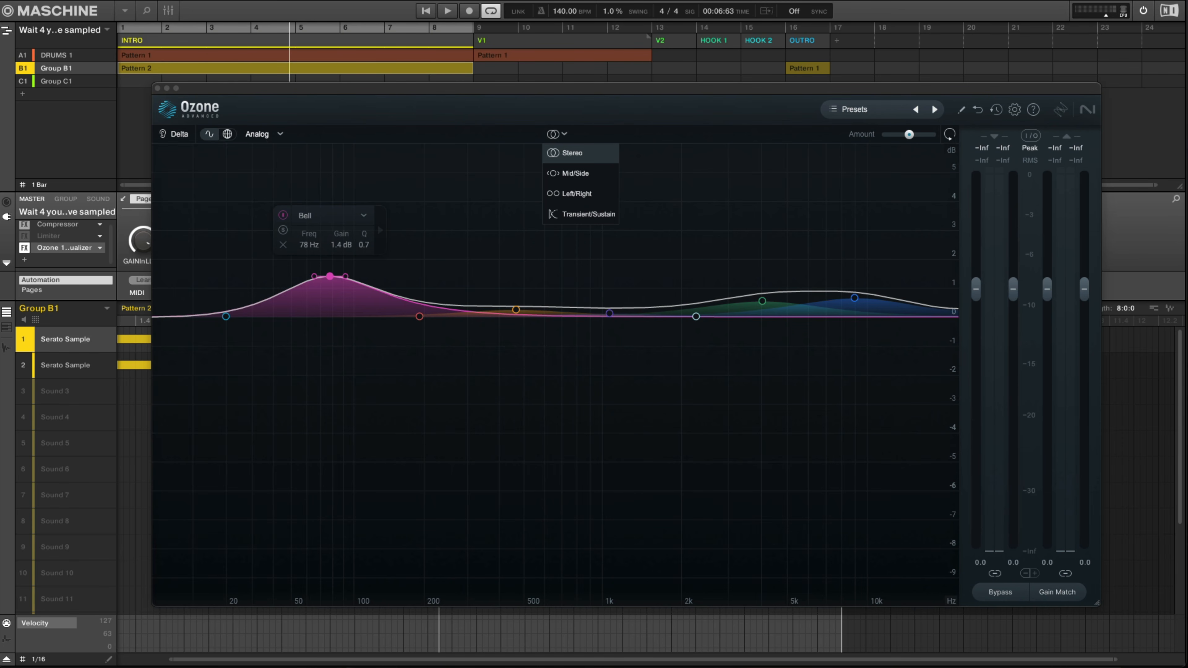
Load the <Default> equalizer preset from the iZotope presets
click(864, 109)
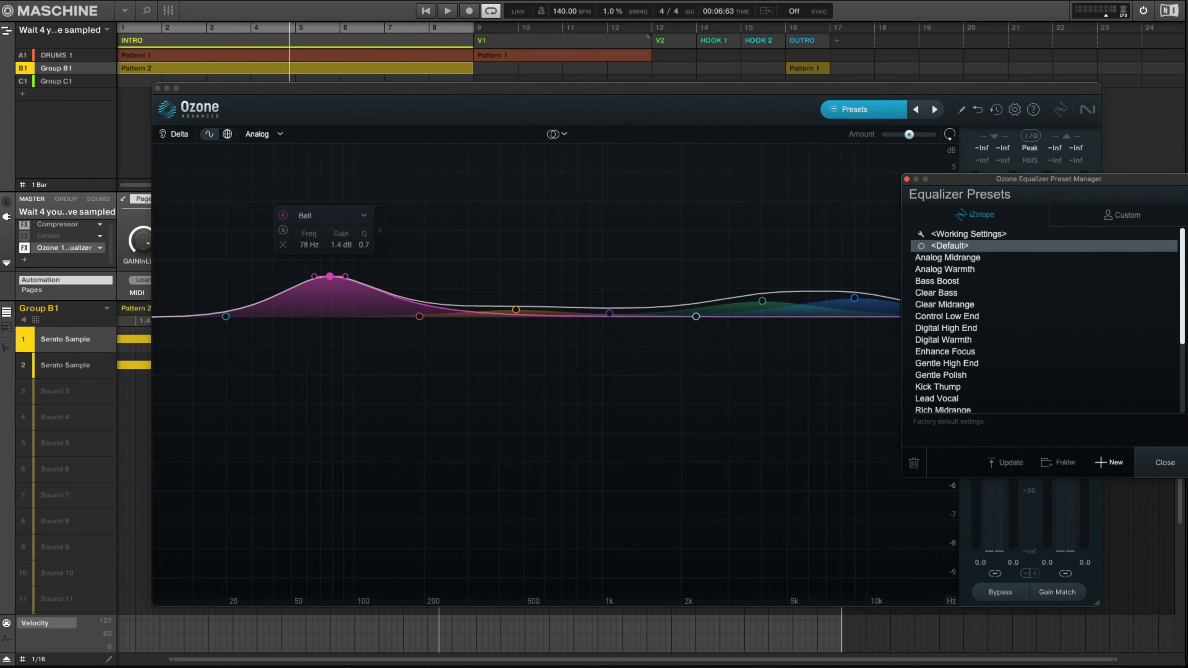
click(949, 245)
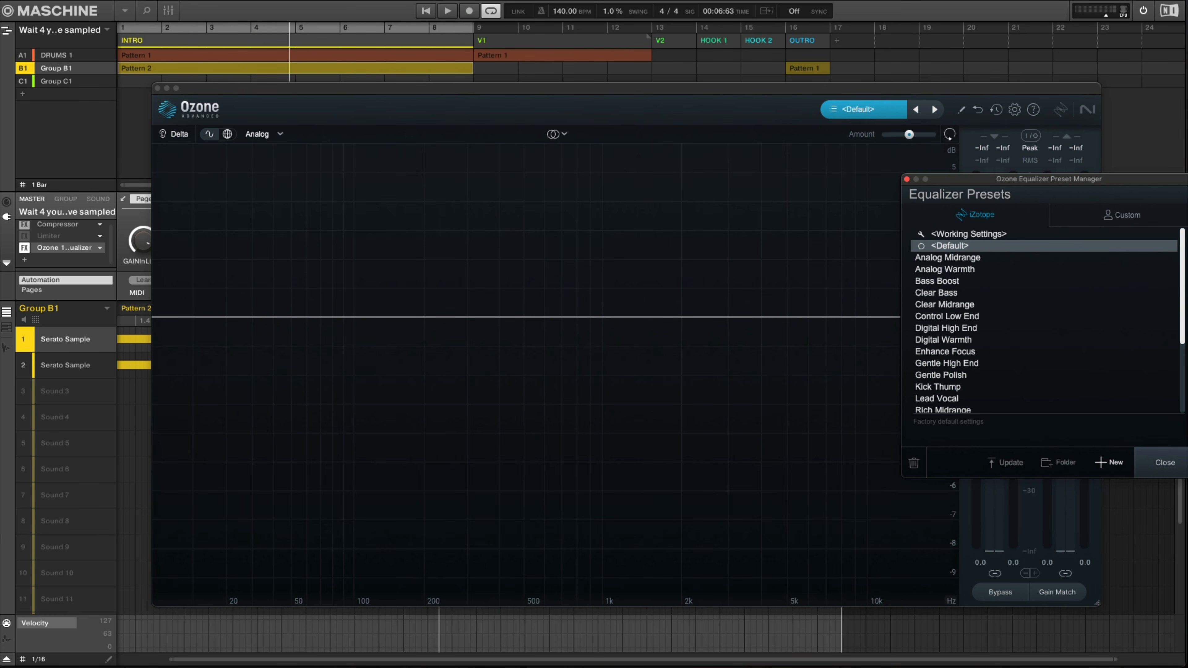
Play the song, load the Analog Midrange equalizer preset, and shrink the Ozone window clear of the preset list
click(1164, 462)
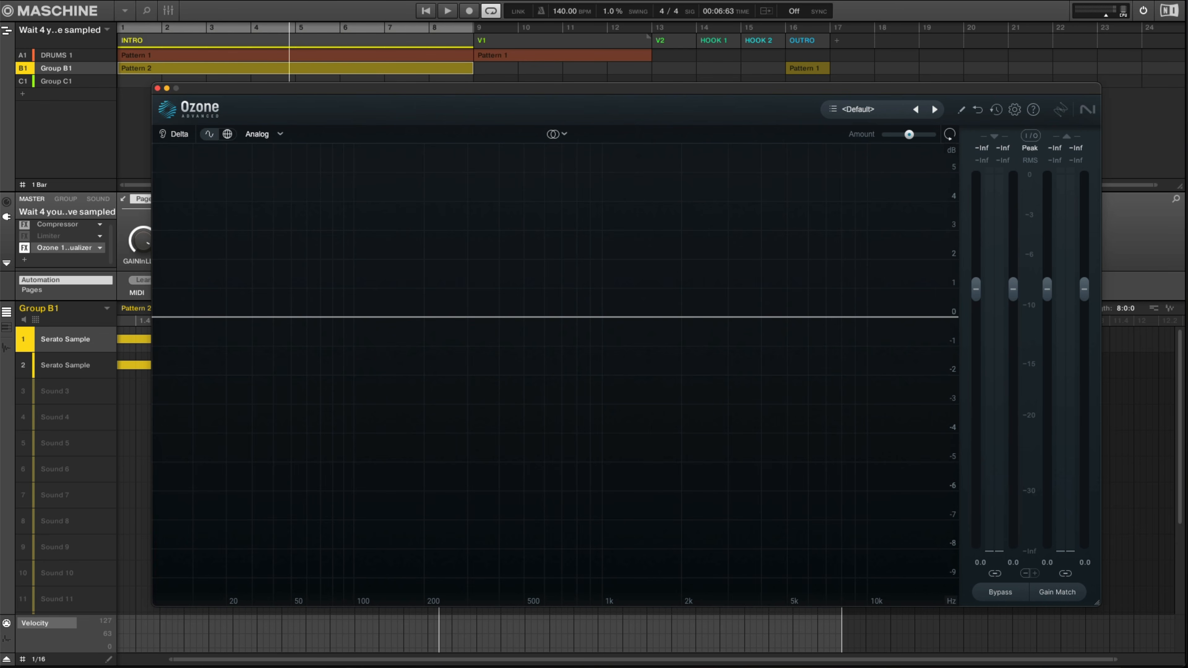
key(space)
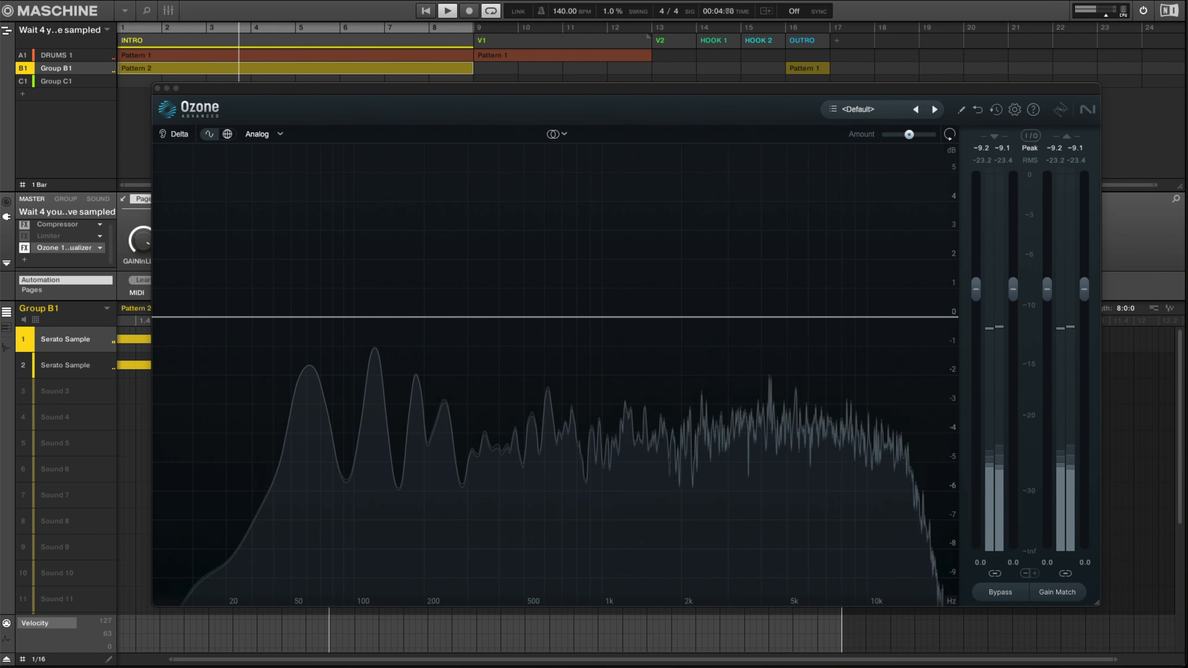
click(863, 110)
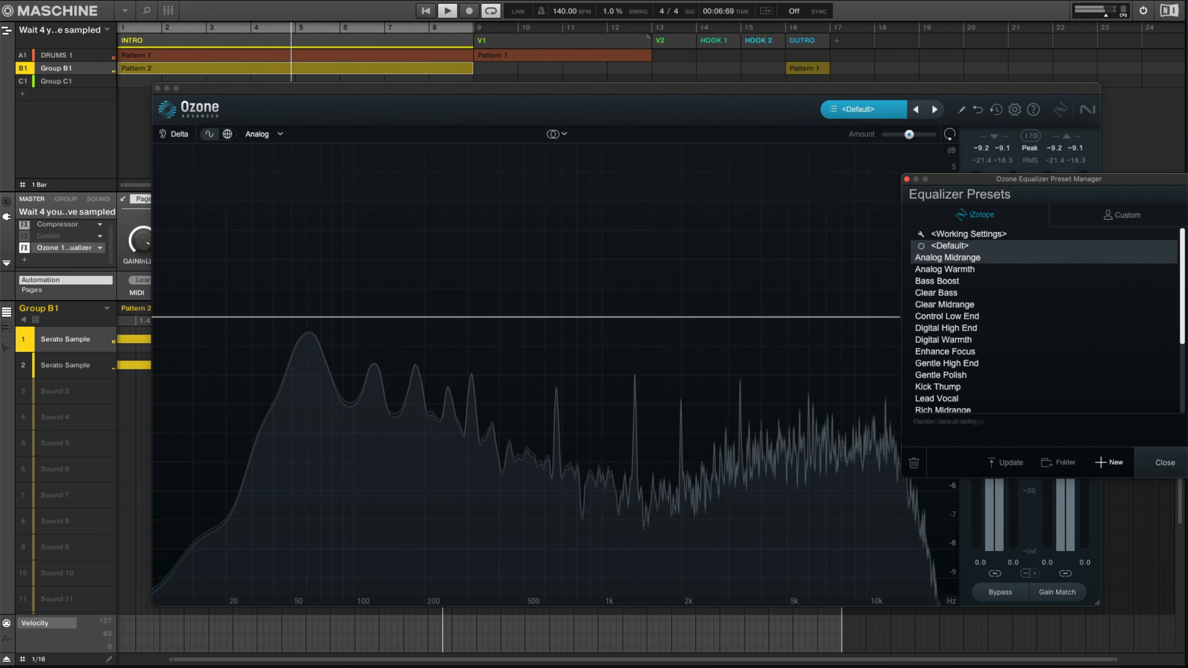
click(947, 257)
drag(1097, 603, 847, 447)
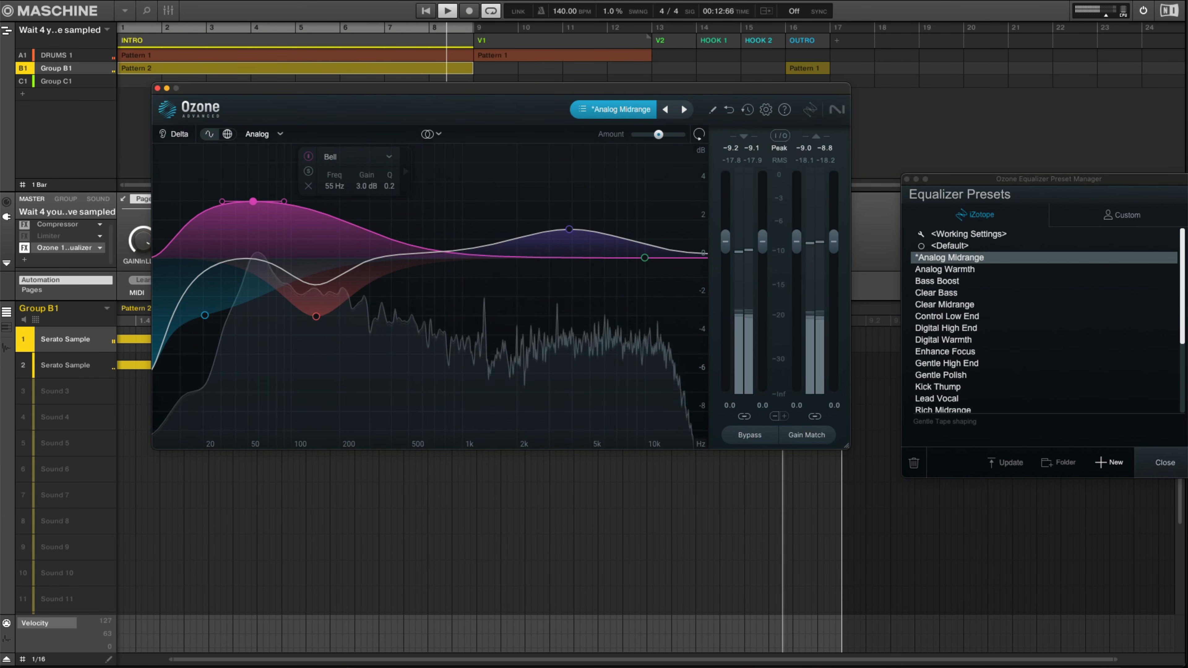
Audition the Analog Warmth, Bass Boost, Clear Bass, Clear Midrange and Control Low End equalizer presets during playback
click(946, 269)
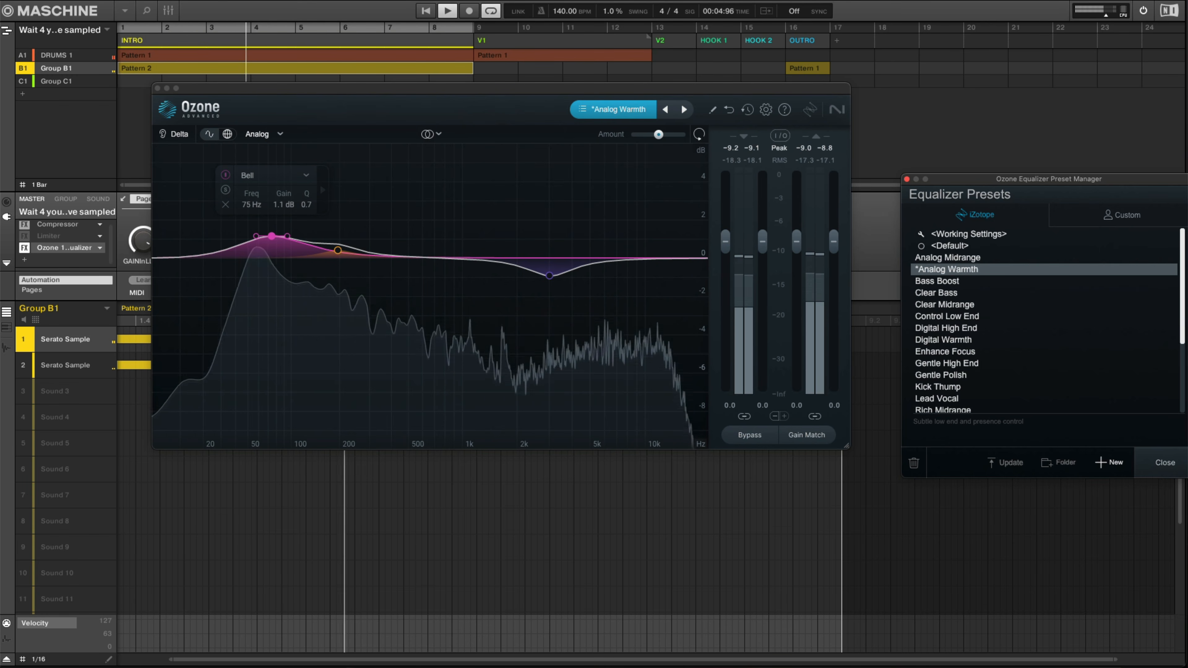
click(938, 281)
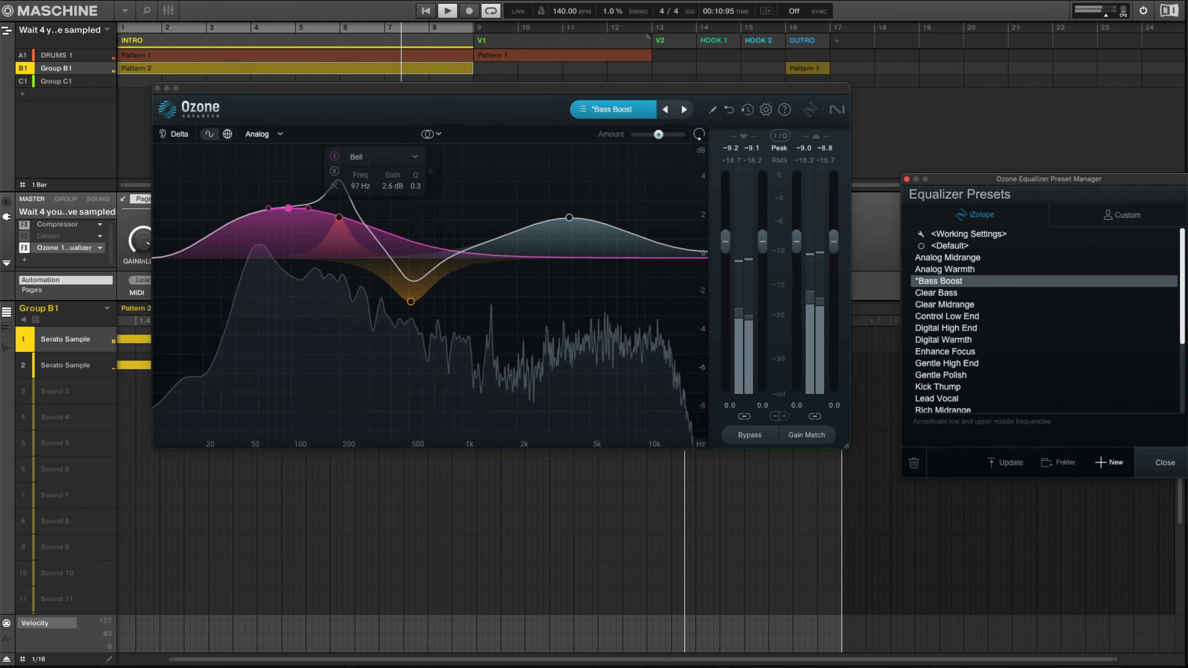
click(938, 293)
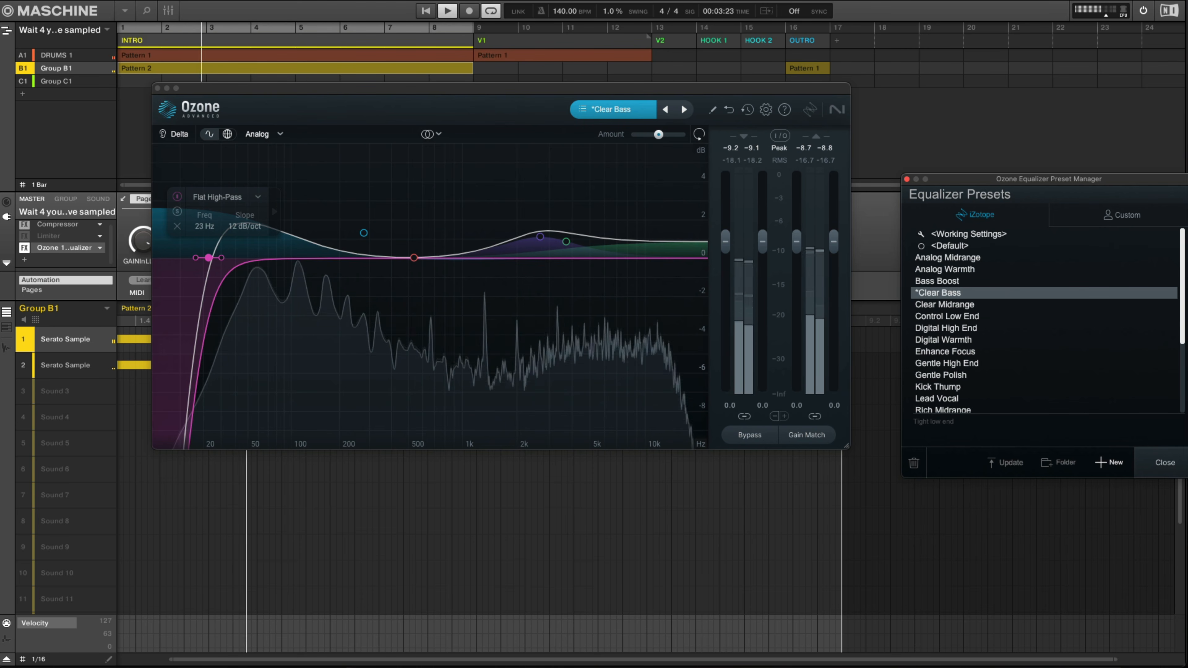
click(944, 305)
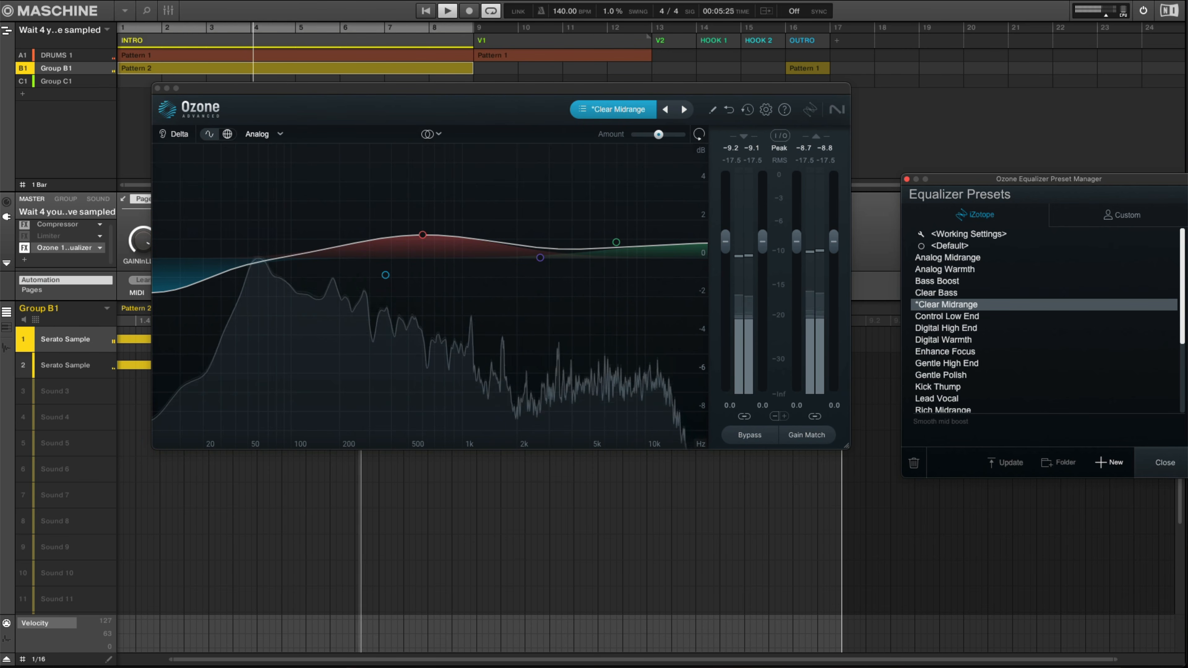
click(946, 317)
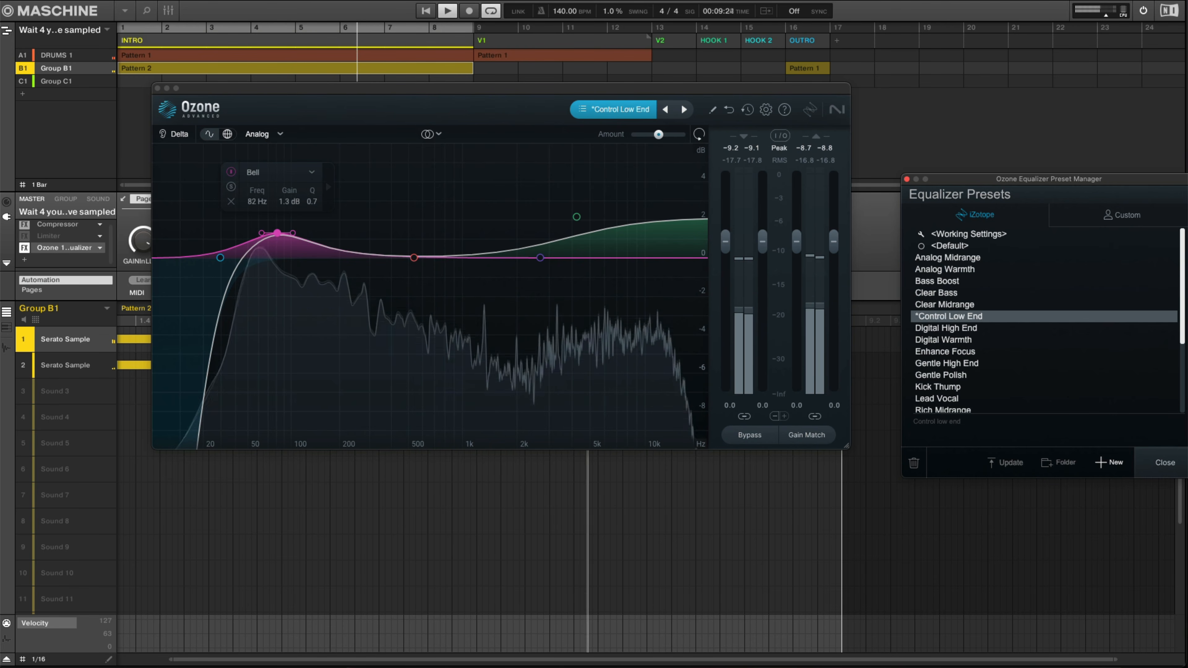
Audition the Digital High End, Digital Warmth, Enhance Focus, Gentle High End and Gentle Polish equalizer presets during playback
click(946, 327)
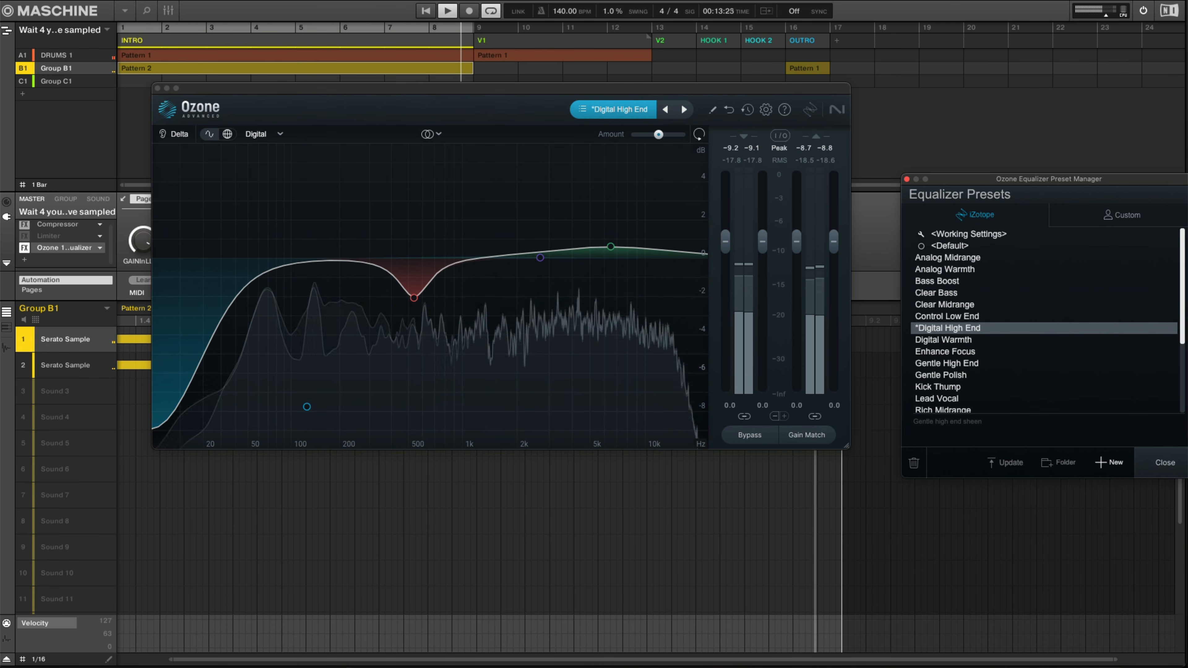
click(943, 340)
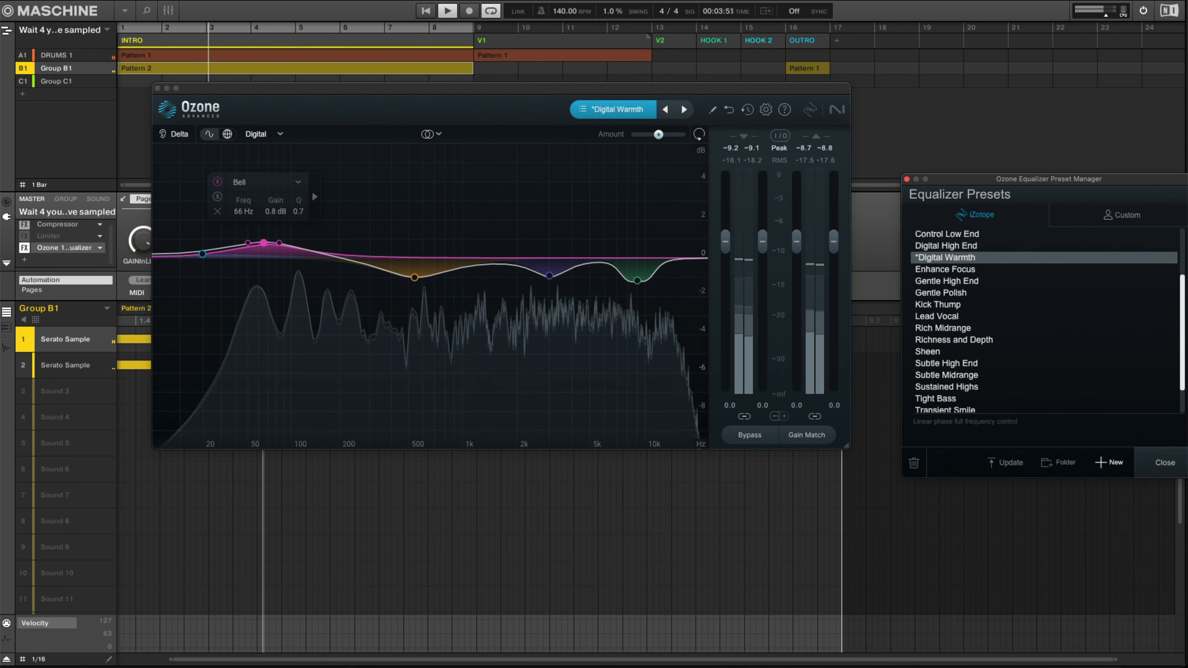
click(945, 269)
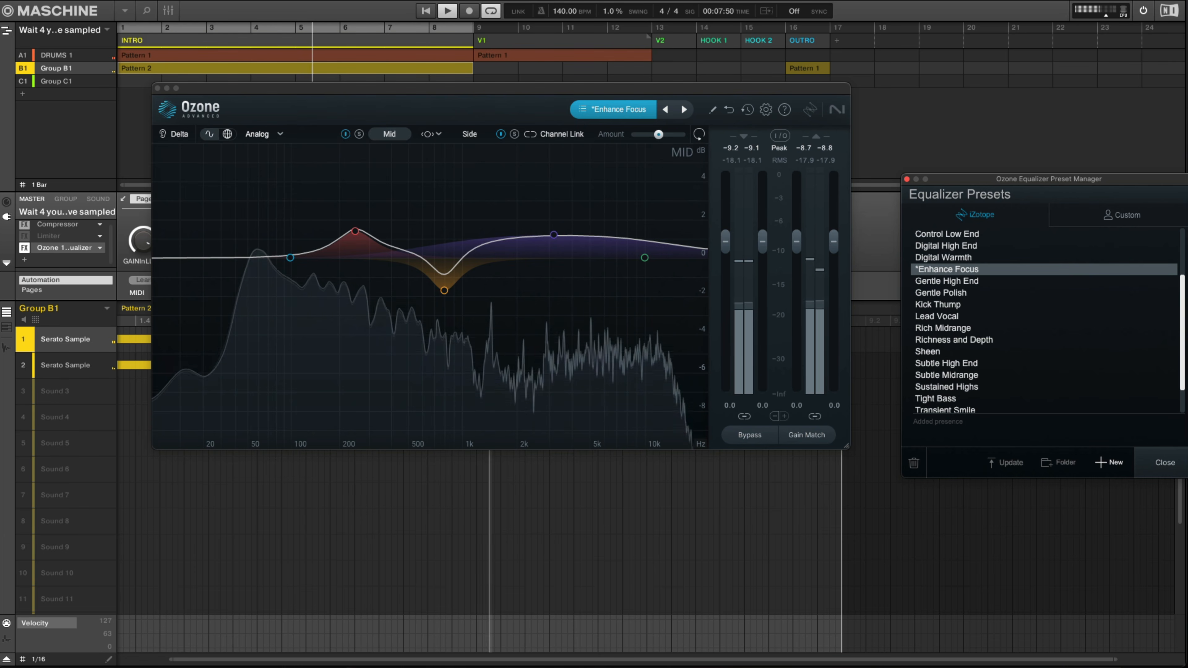
click(946, 281)
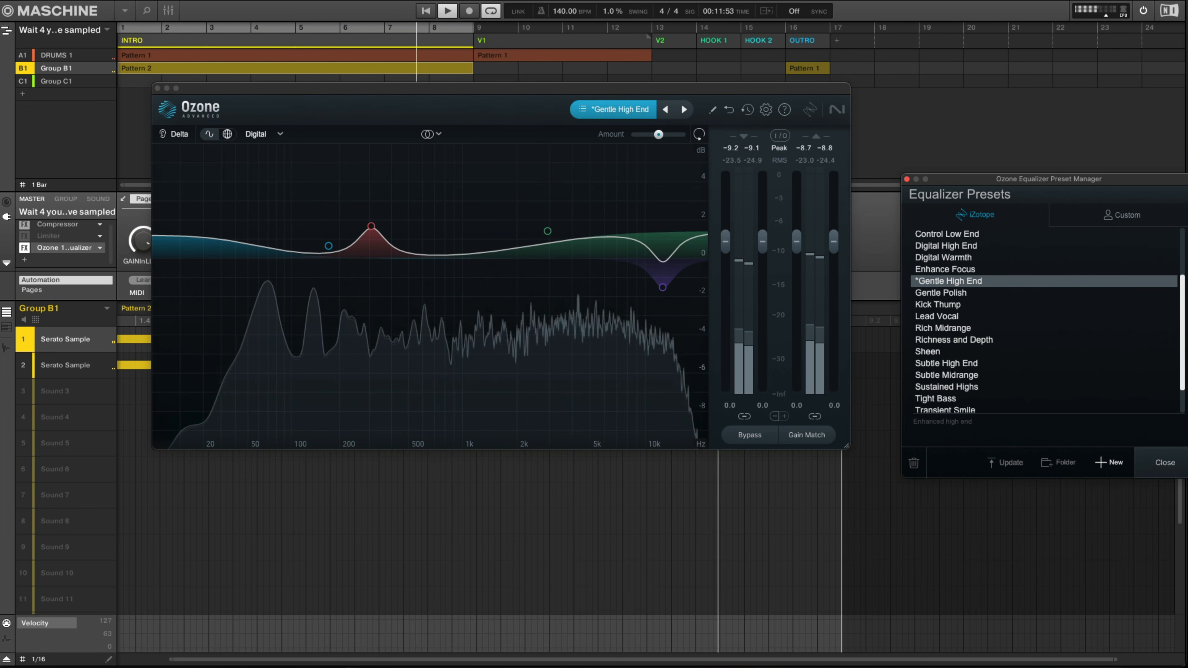
click(942, 293)
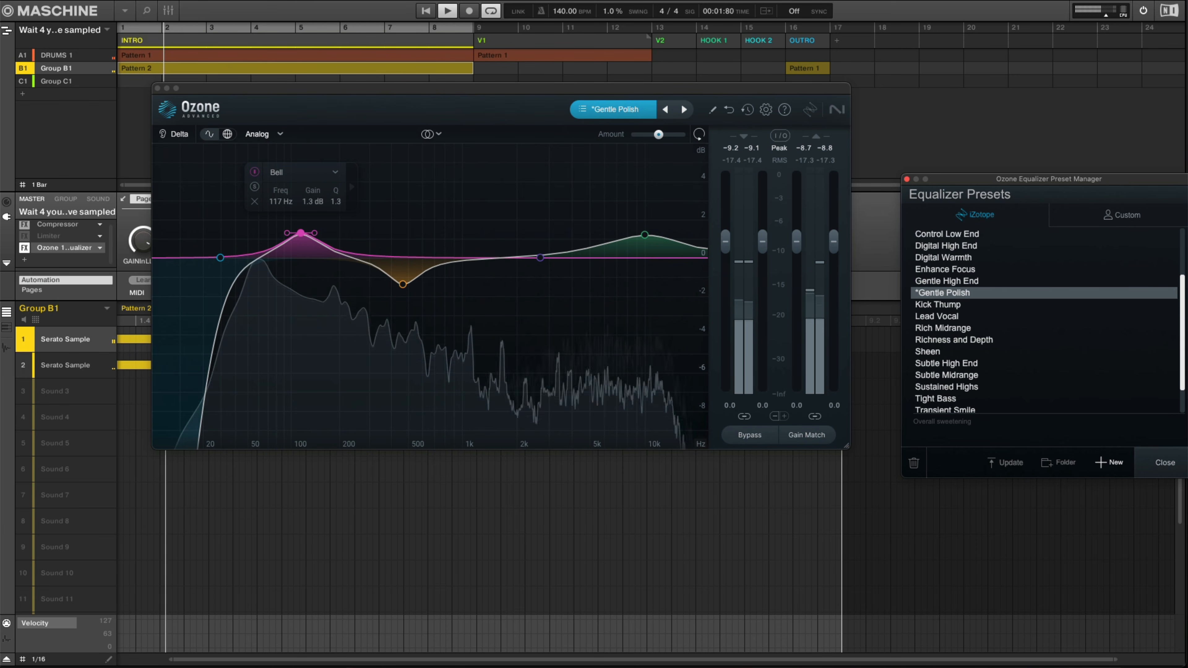
Audition the Kick Thump, Lead Vocal, Rich Midrange, Richness and Depth, and Sheen equalizer presets during playback
click(939, 305)
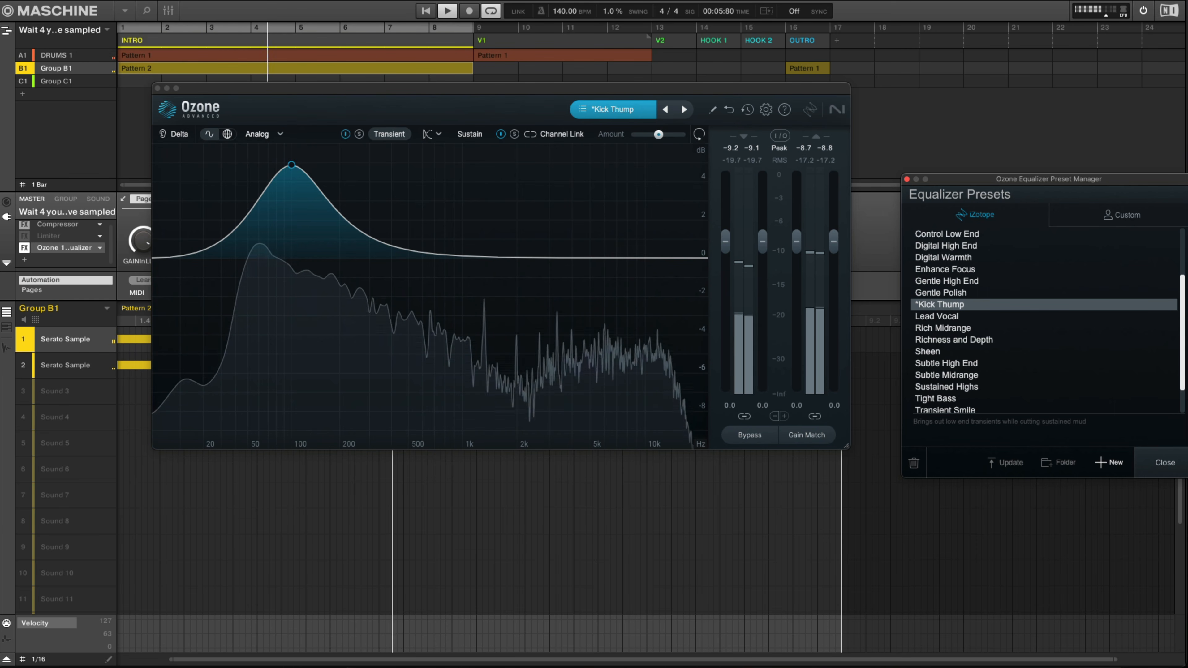
click(937, 316)
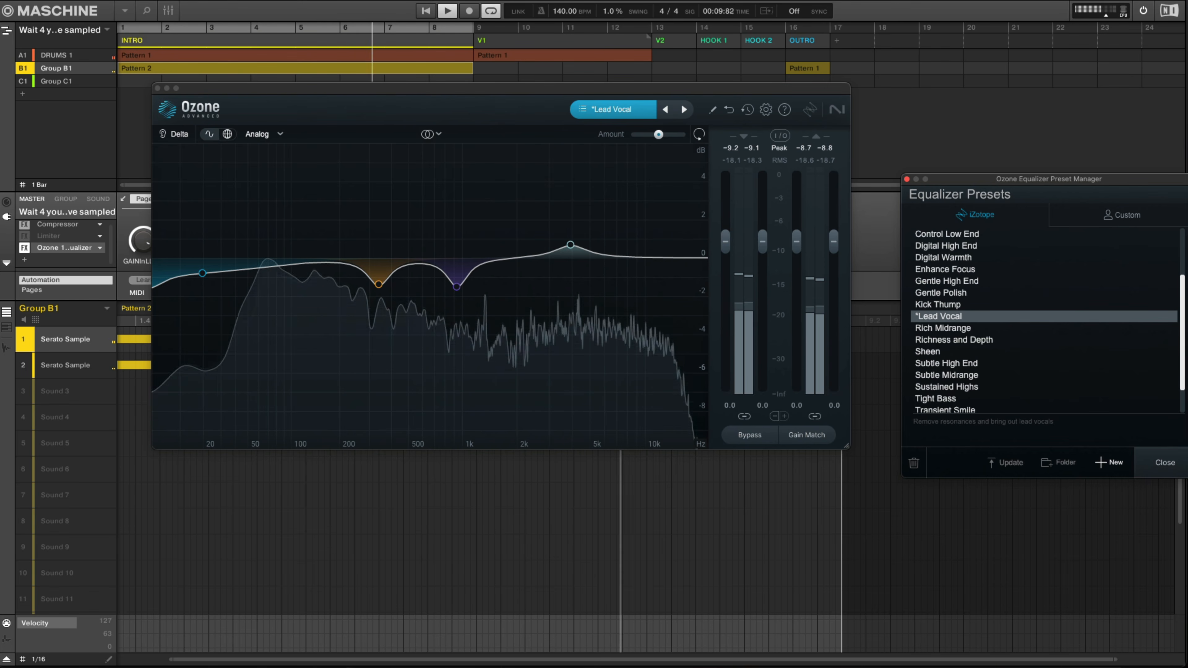
click(944, 328)
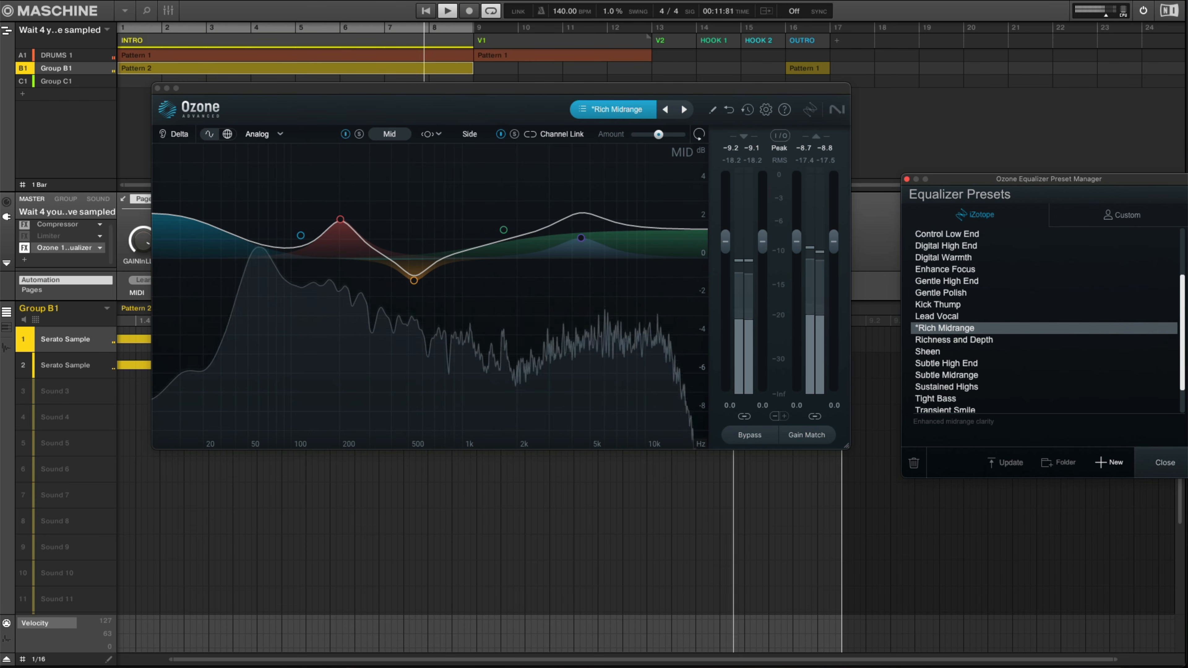
click(954, 340)
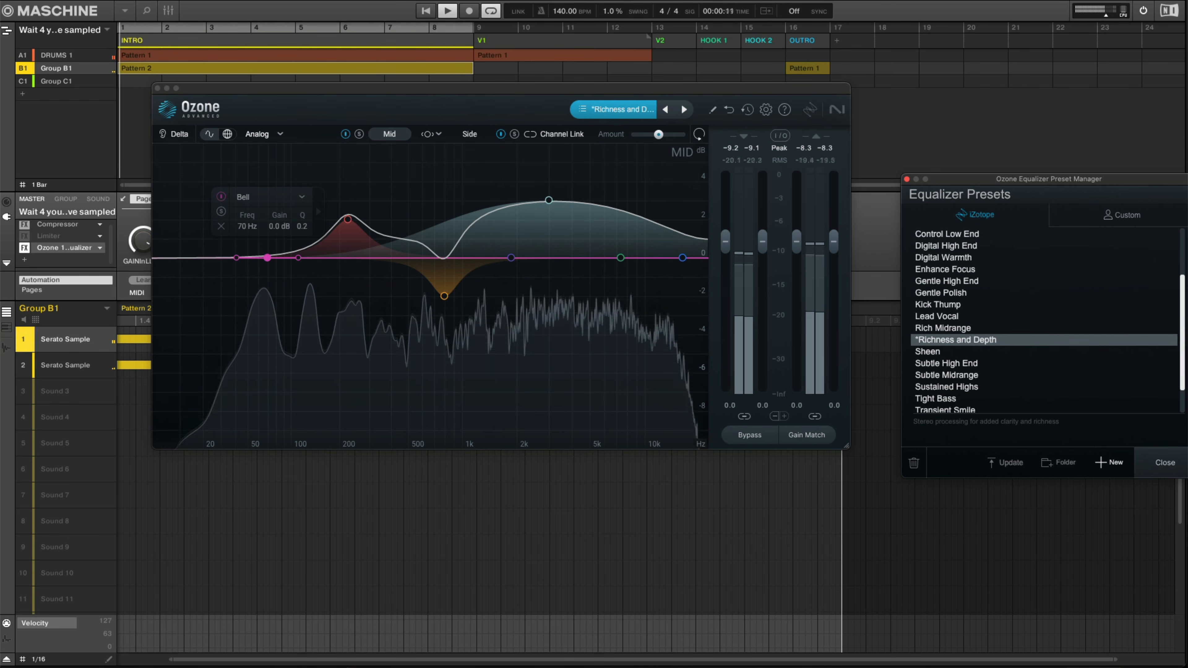
click(927, 352)
Audition the remaining presets from Subtle High End through Tight Bass and Vintage Midrange to Warm Low and High End, and stop playback
scroll(927, 352, down, 3)
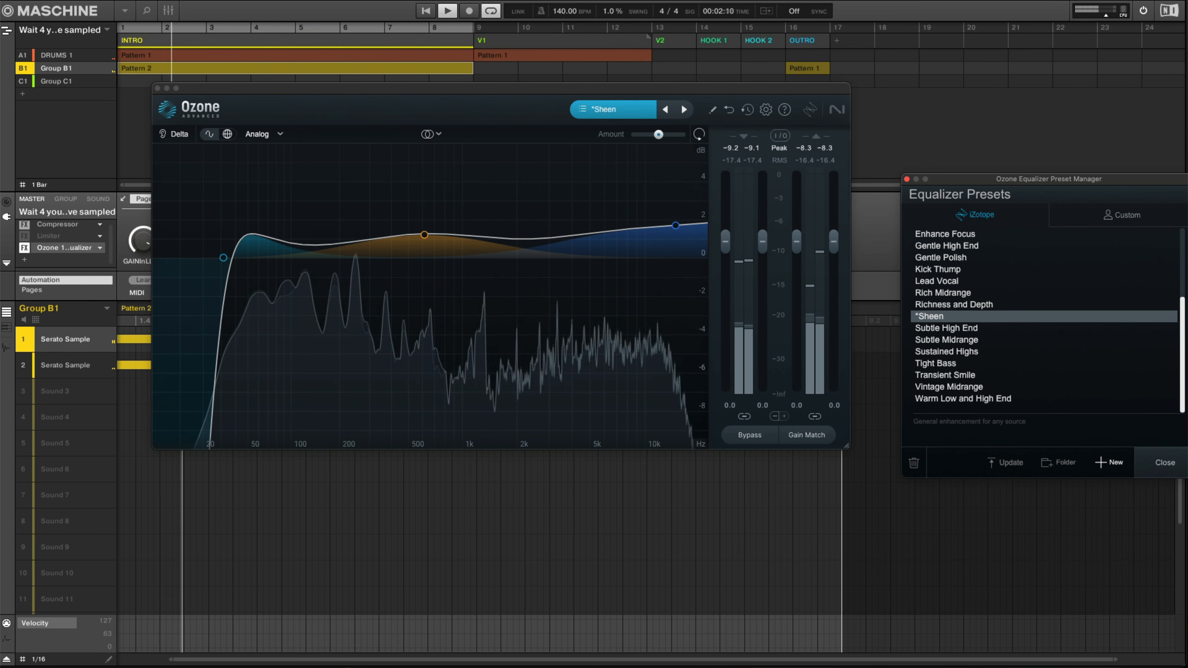
click(947, 328)
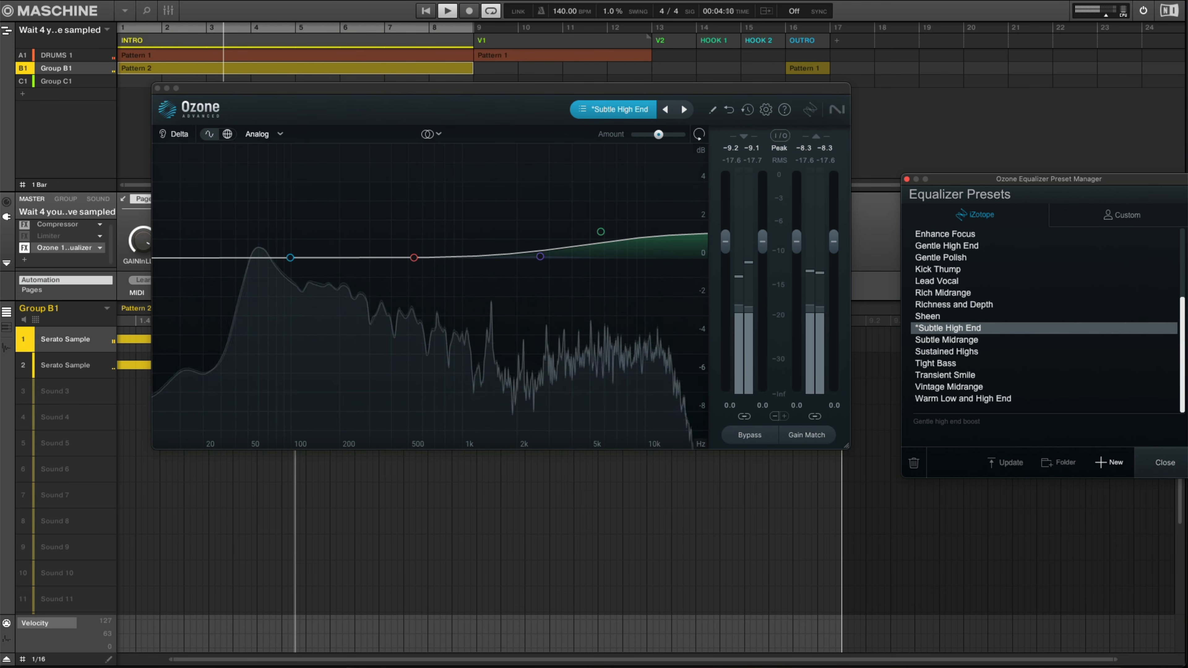
click(947, 340)
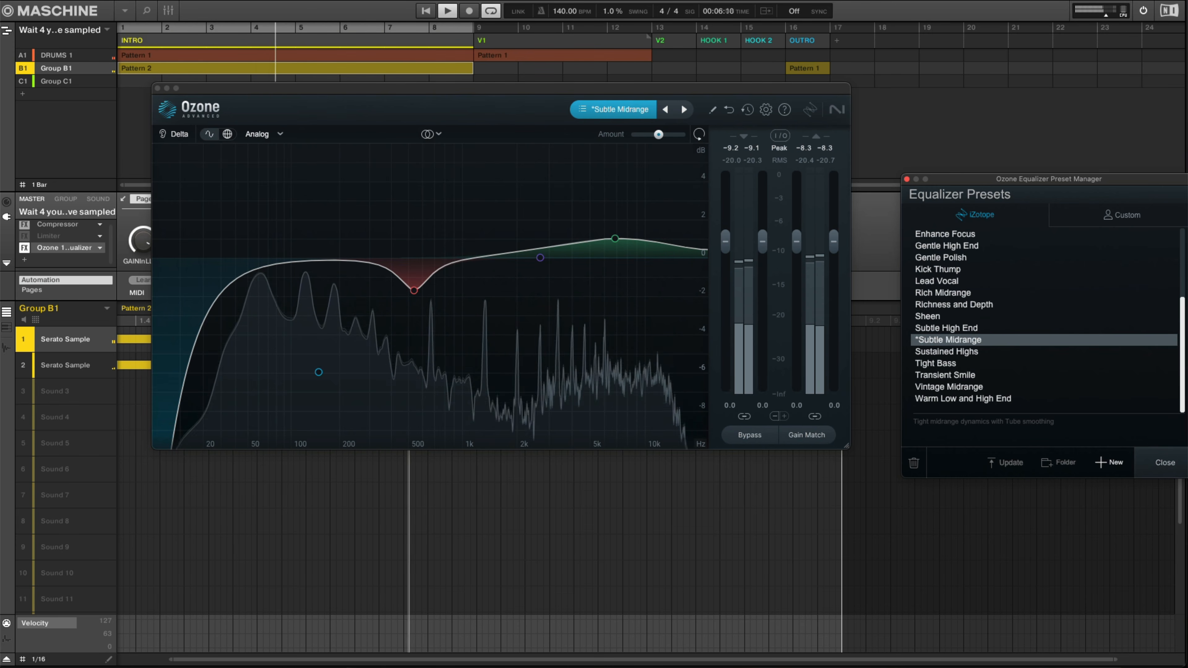
click(946, 352)
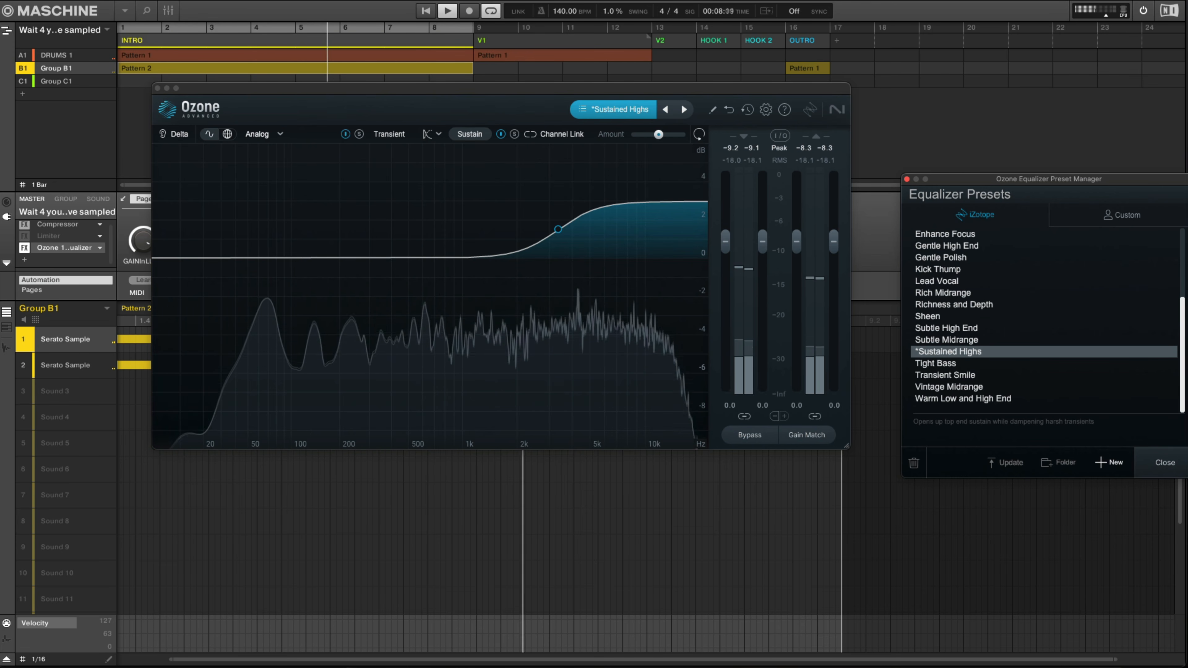
click(946, 363)
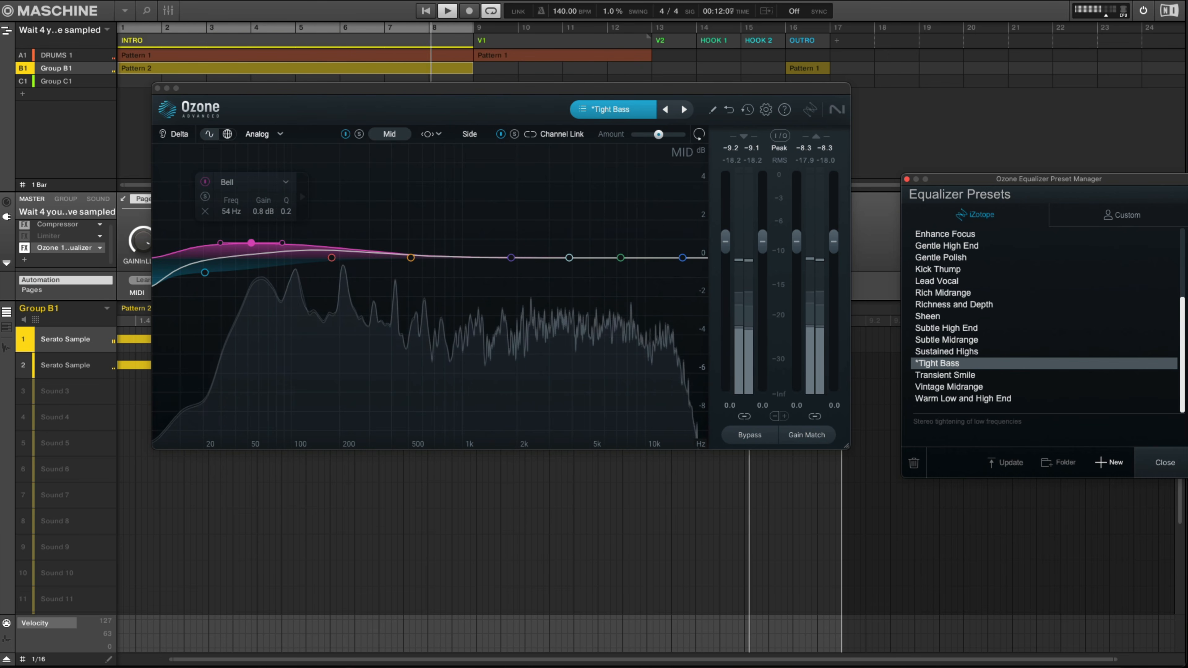
click(947, 375)
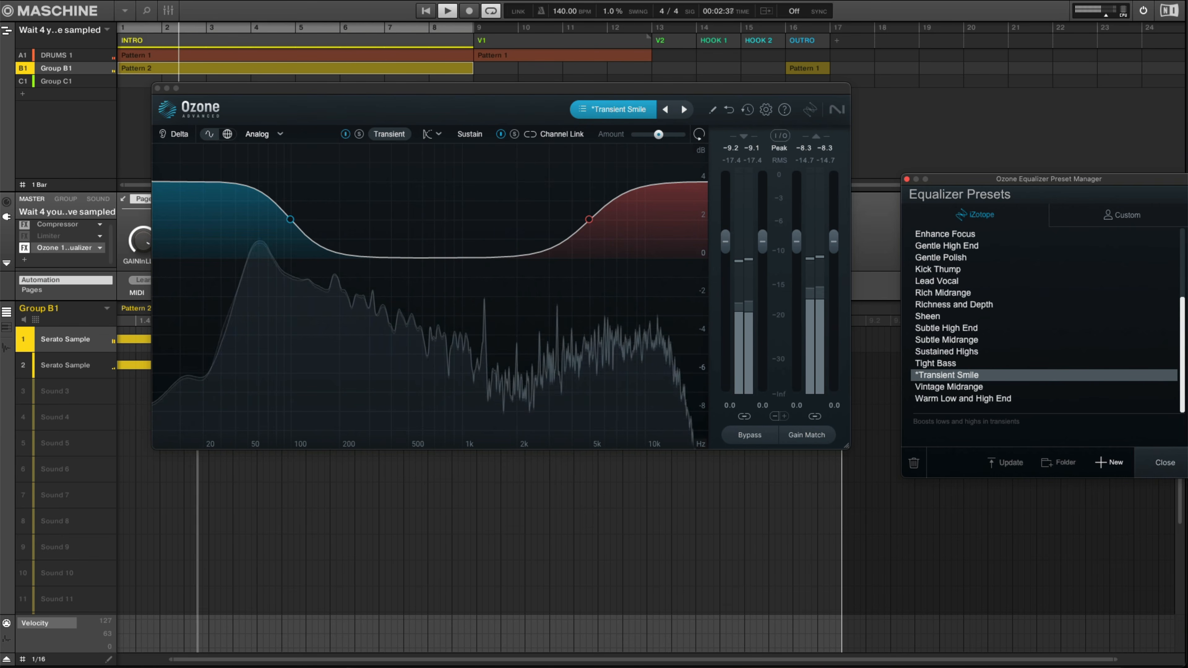
click(950, 387)
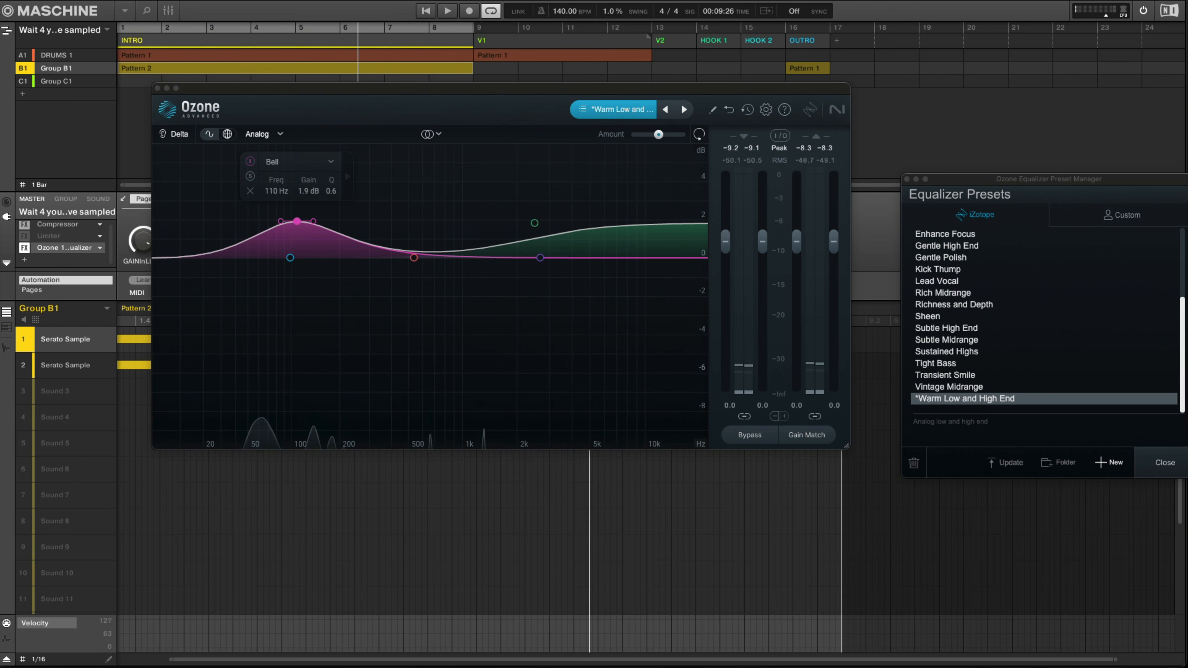
Reset the equalizer with the <Default> preset and close the preset manager
scroll(1044, 323, up, 5)
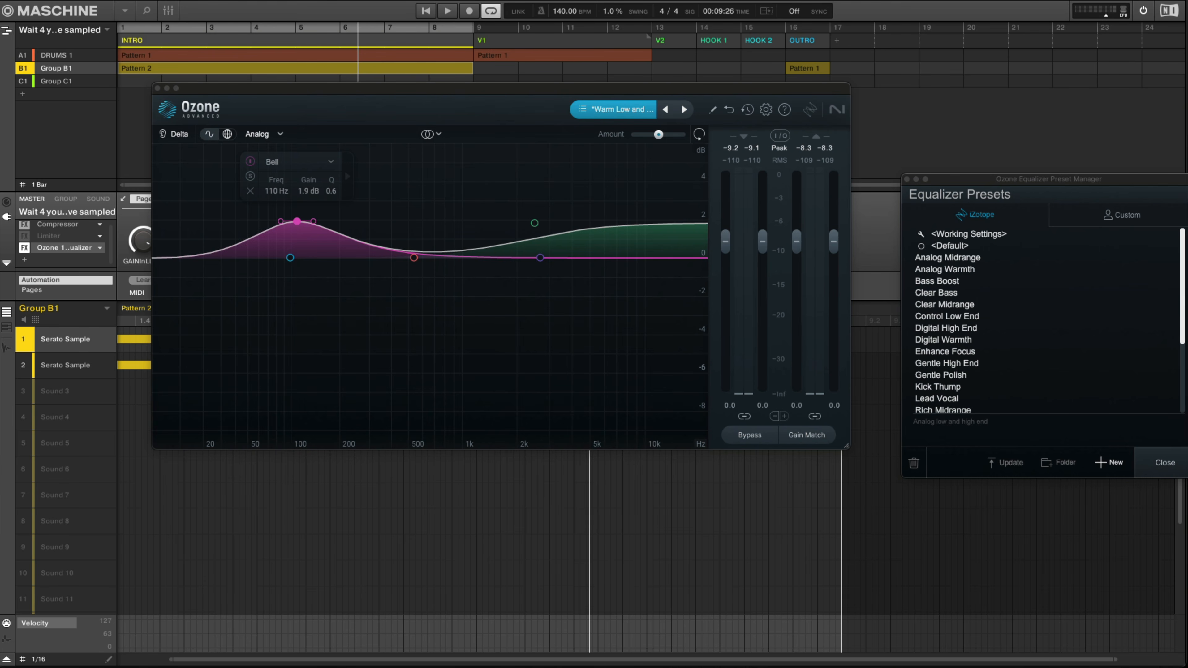
click(949, 246)
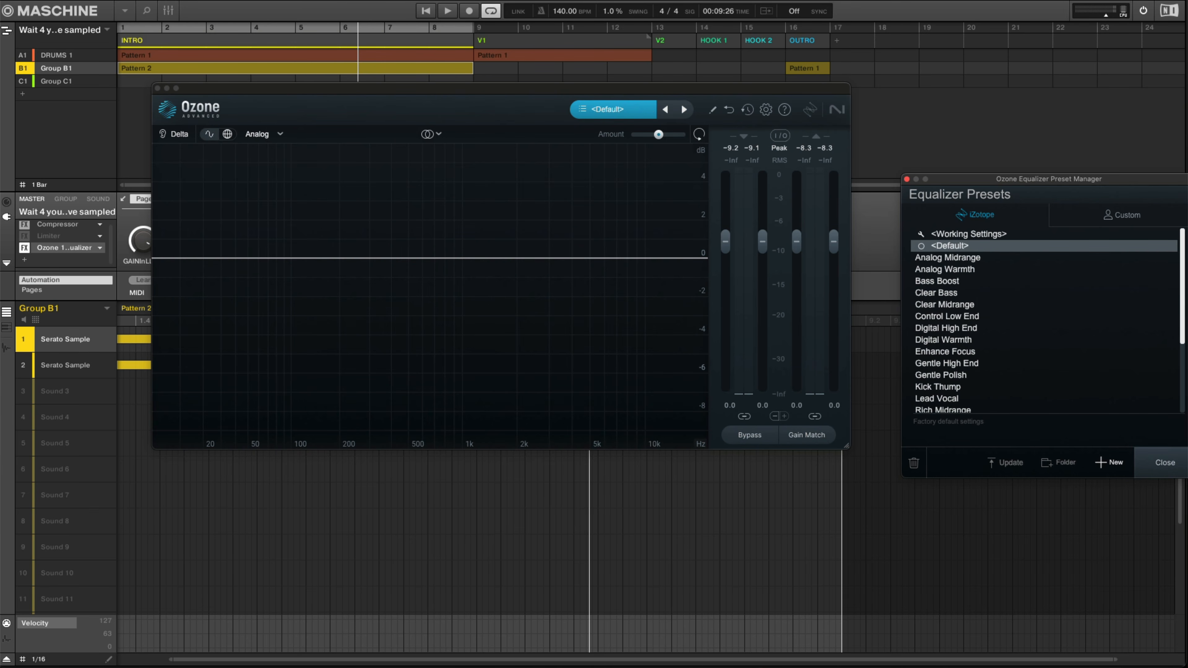
click(1164, 463)
Move the Ozone window off the plug-in parameter knobs and switch the equalizer's channel processing to Transient/Sustain
drag(501, 88, 570, 116)
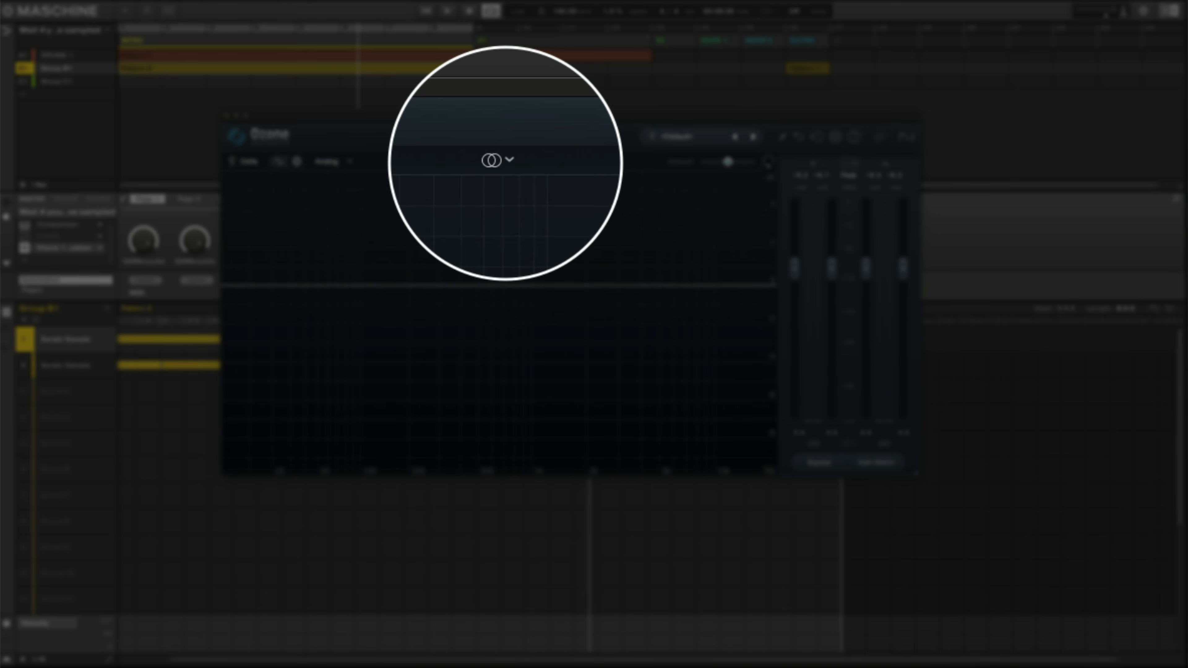
click(505, 163)
click(522, 241)
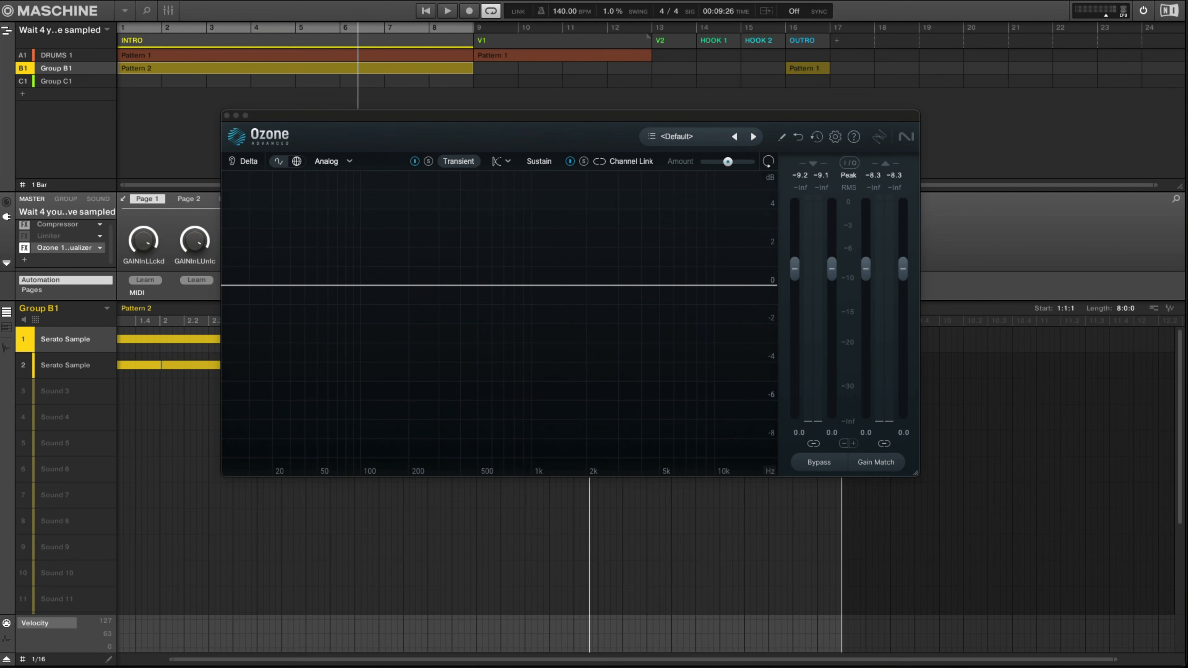
Add a Low Shelf band to the Transient curve, audition its range, and shape it to about 65 Hz, 0.5 dB and Q 4.3
key(space)
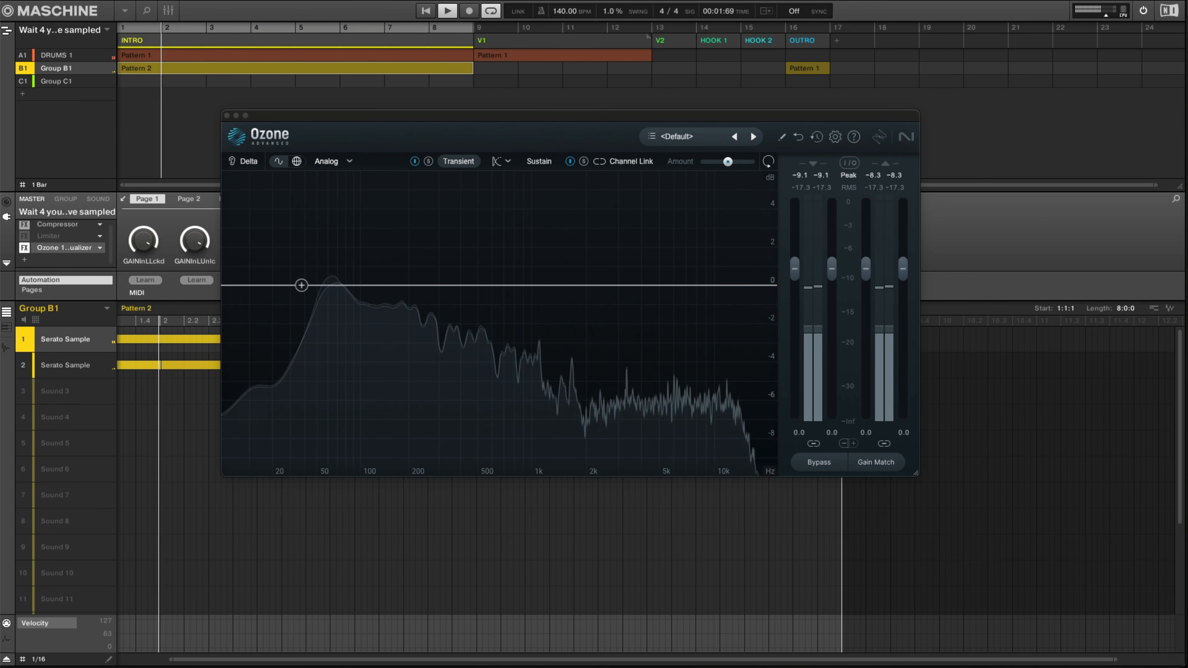
click(301, 284)
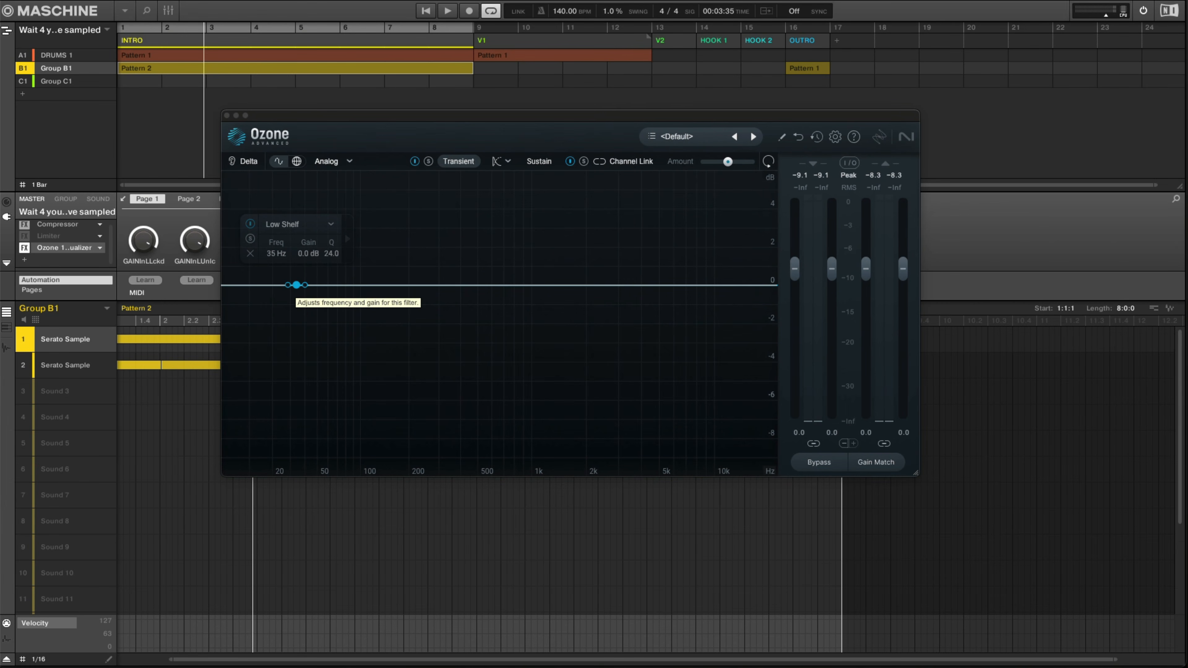
alt+click(296, 285)
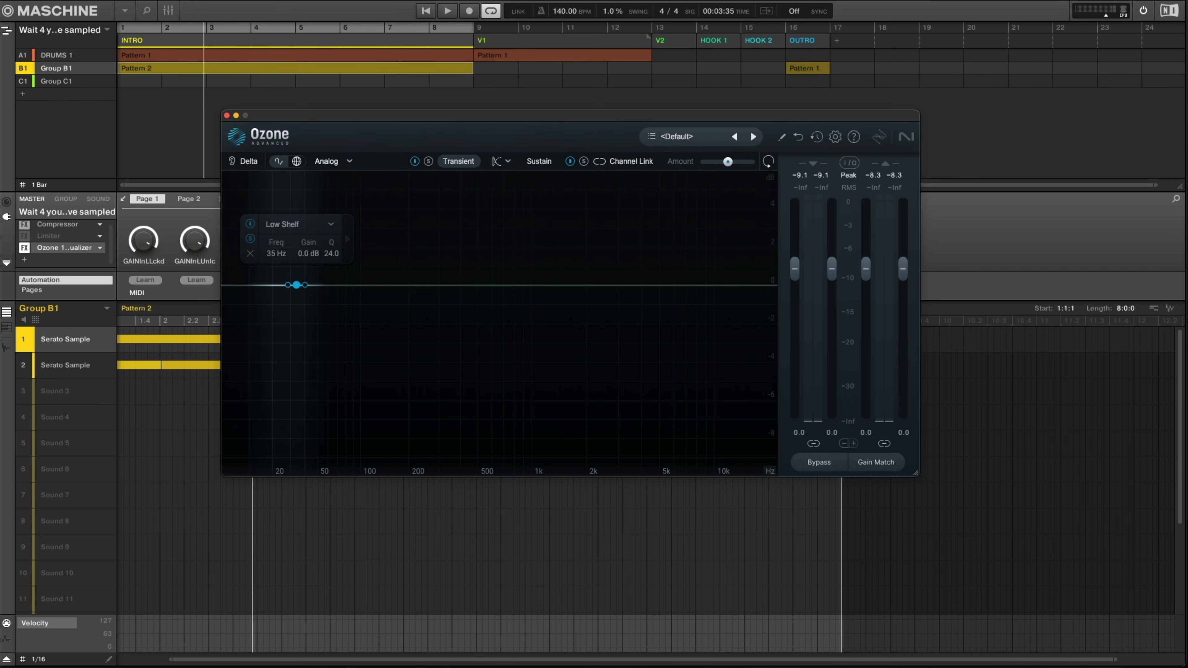
drag(297, 283, 332, 274)
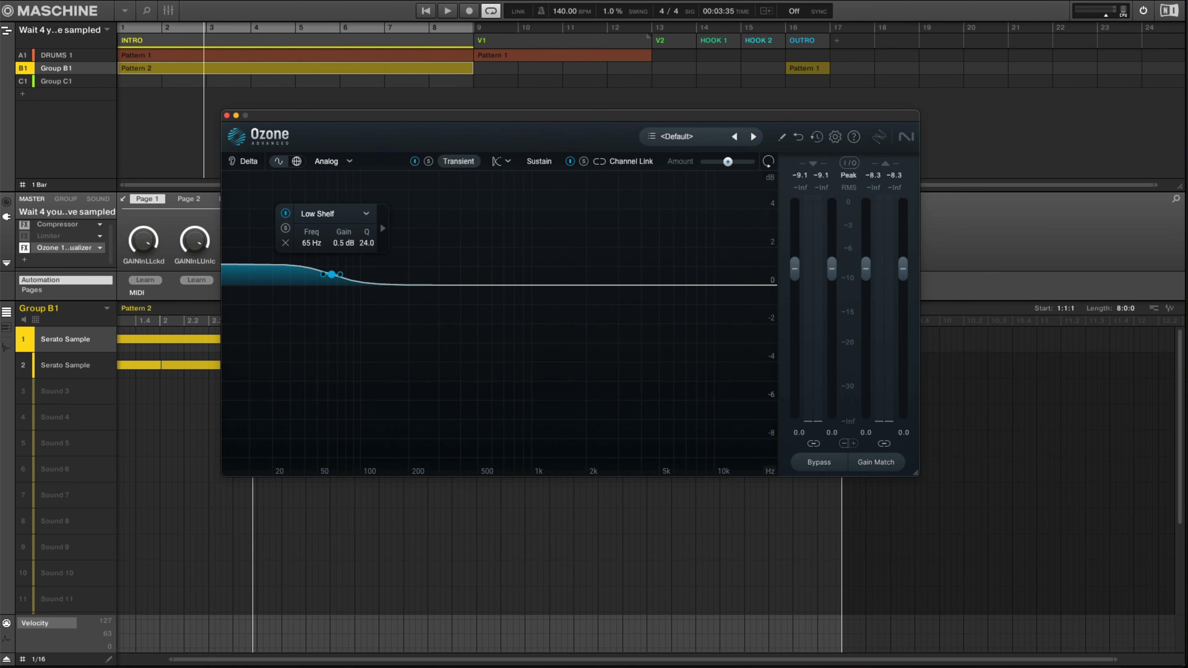
drag(340, 275, 341, 275)
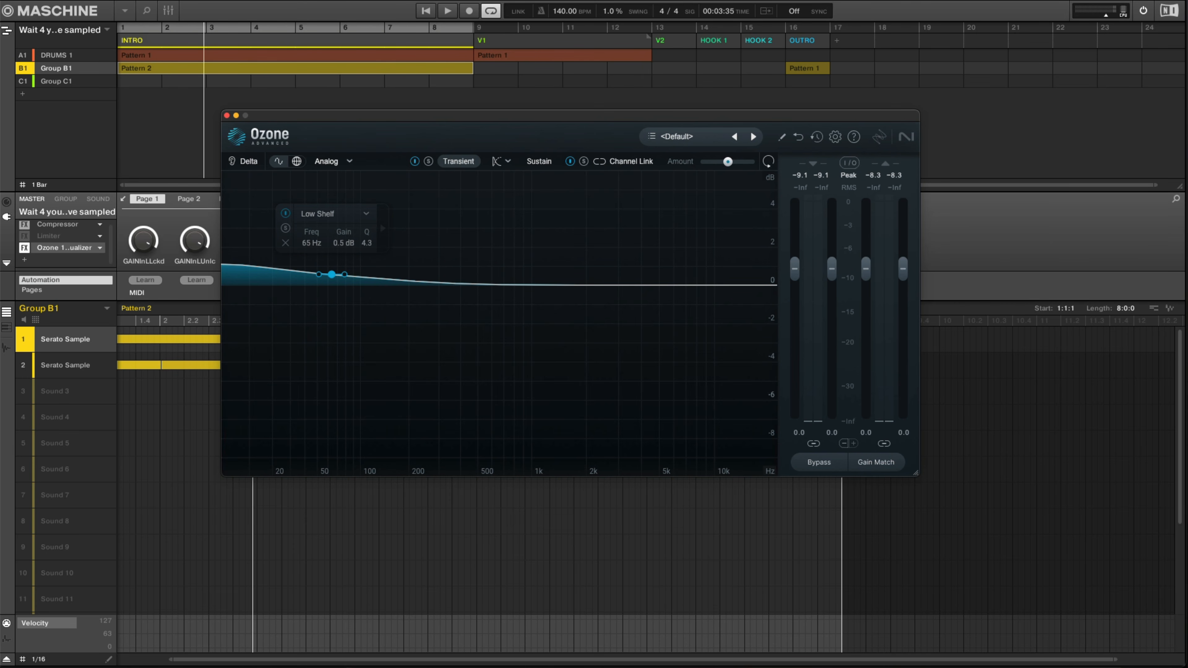
Change the Transient curve's Low Shelf band to a Bell filter and adjust its Q to about 9.2
click(366, 214)
mouse_move(327, 231)
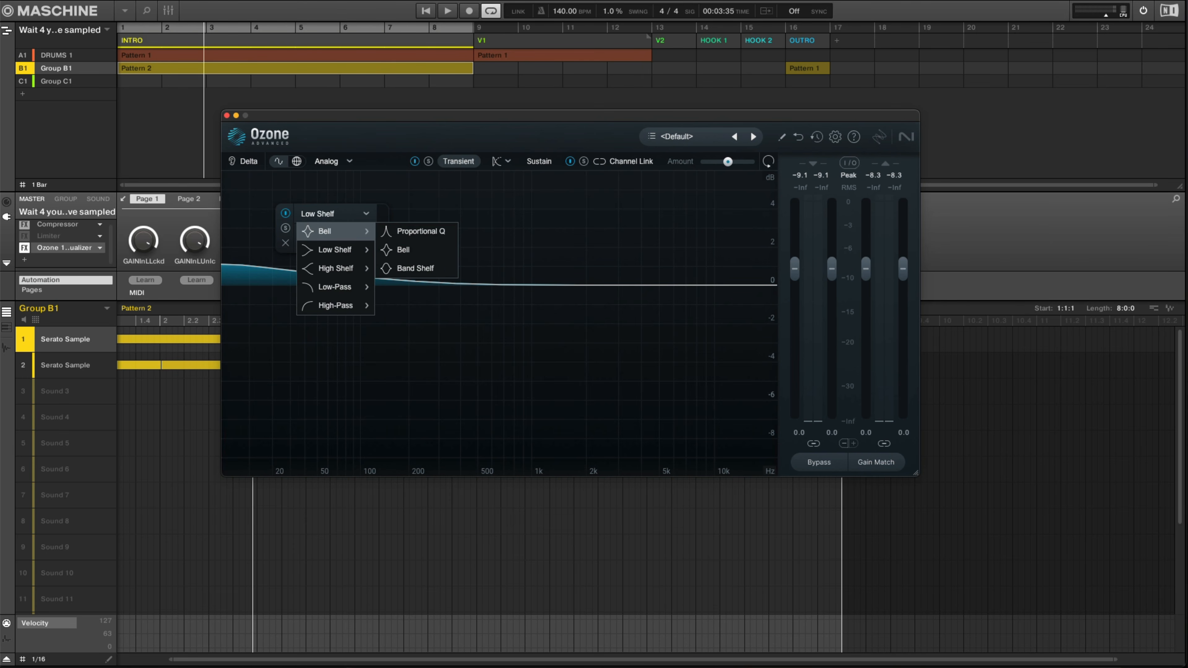
click(403, 250)
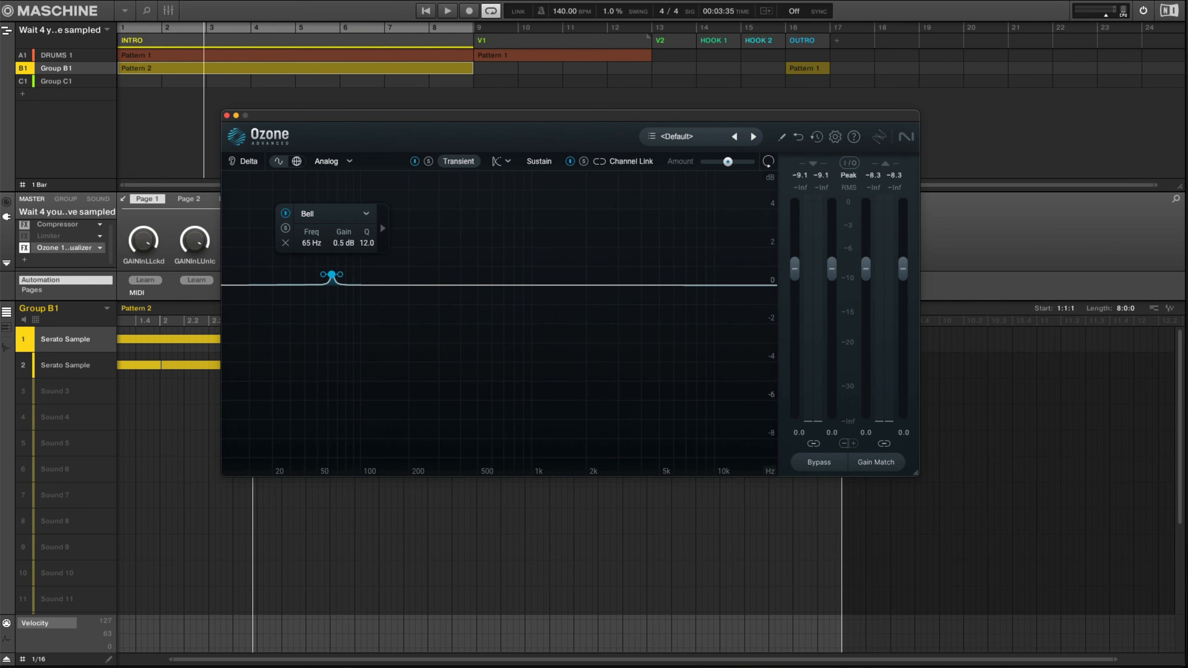
drag(340, 274, 342, 274)
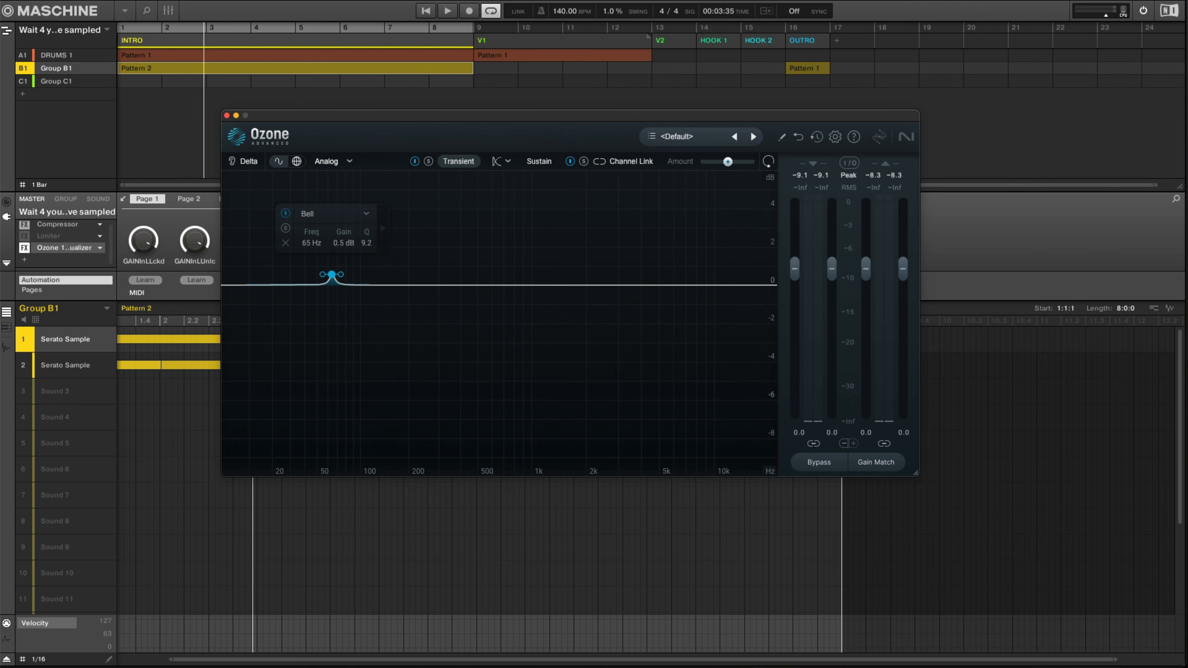
Shape the Transient Bell band to about 130 Hz and 5.1 dB, auditioning it during playback with Delta enabled
key(space)
drag(332, 275, 369, 190)
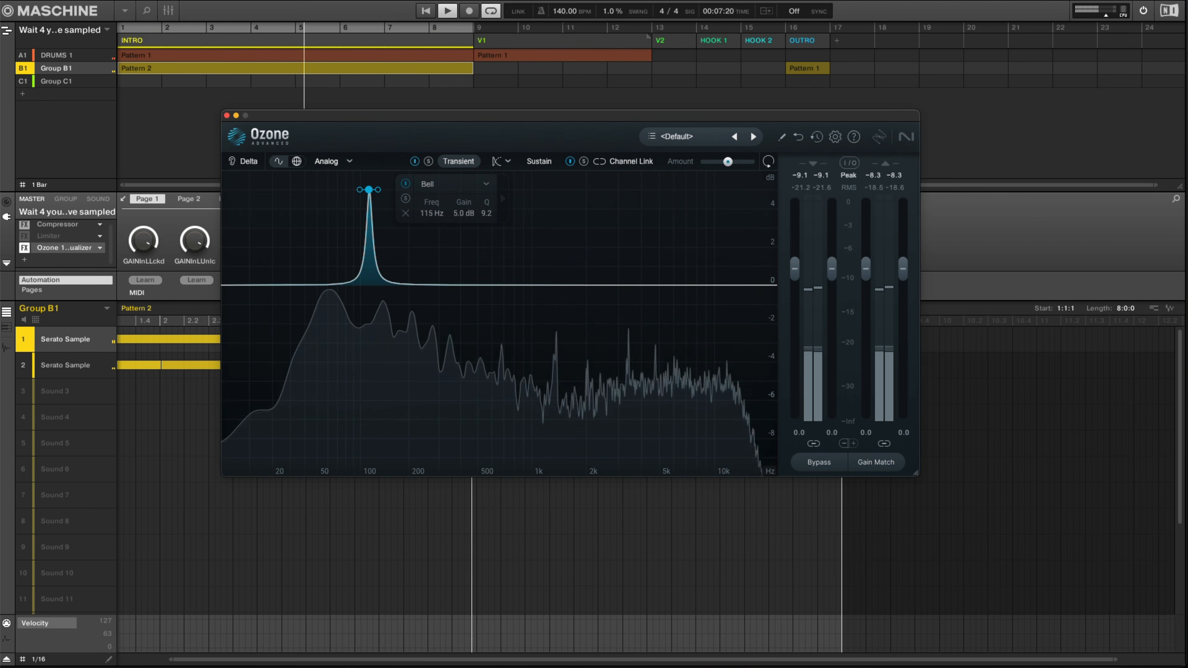
key(space)
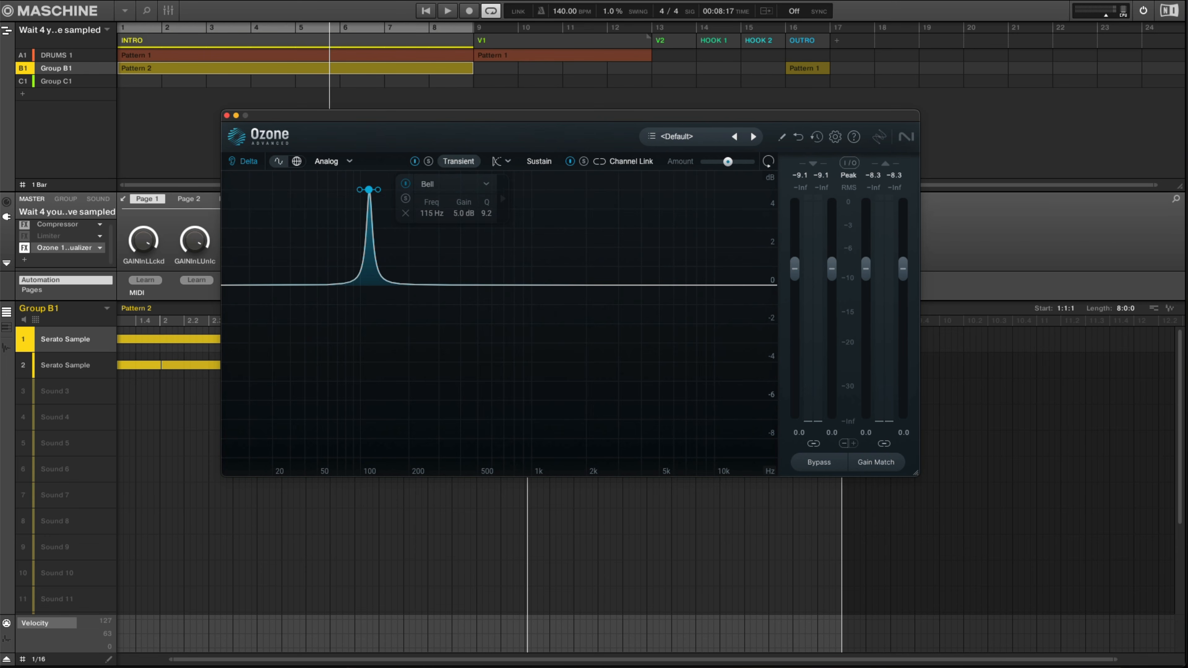
key(space)
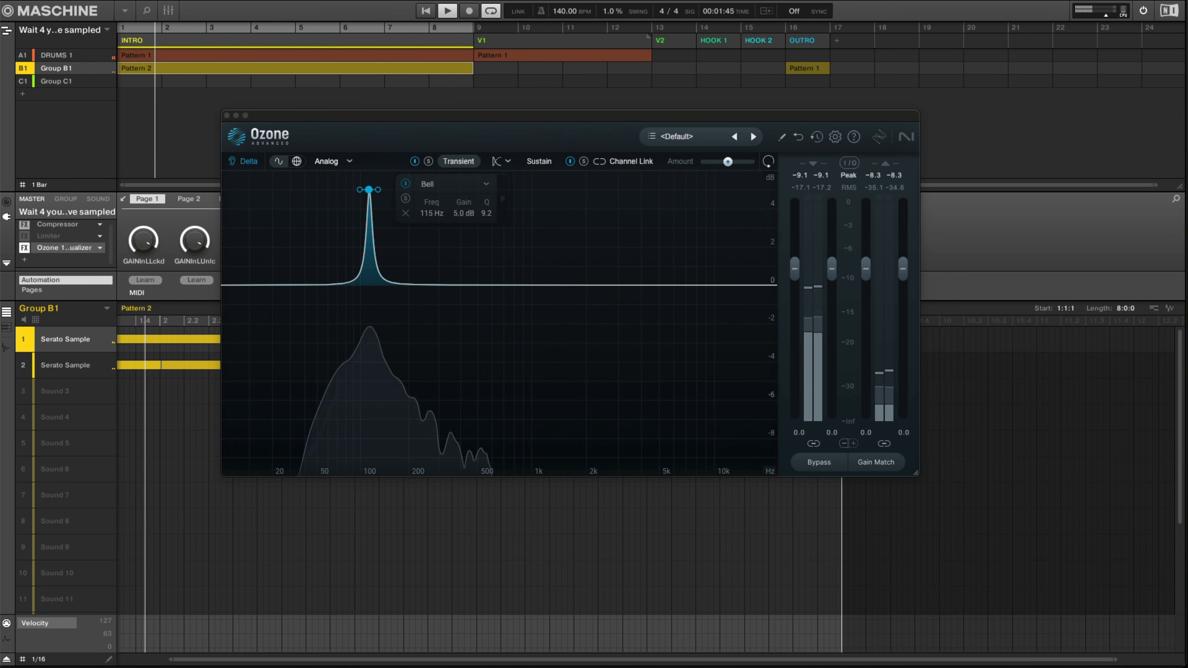
drag(369, 189, 377, 187)
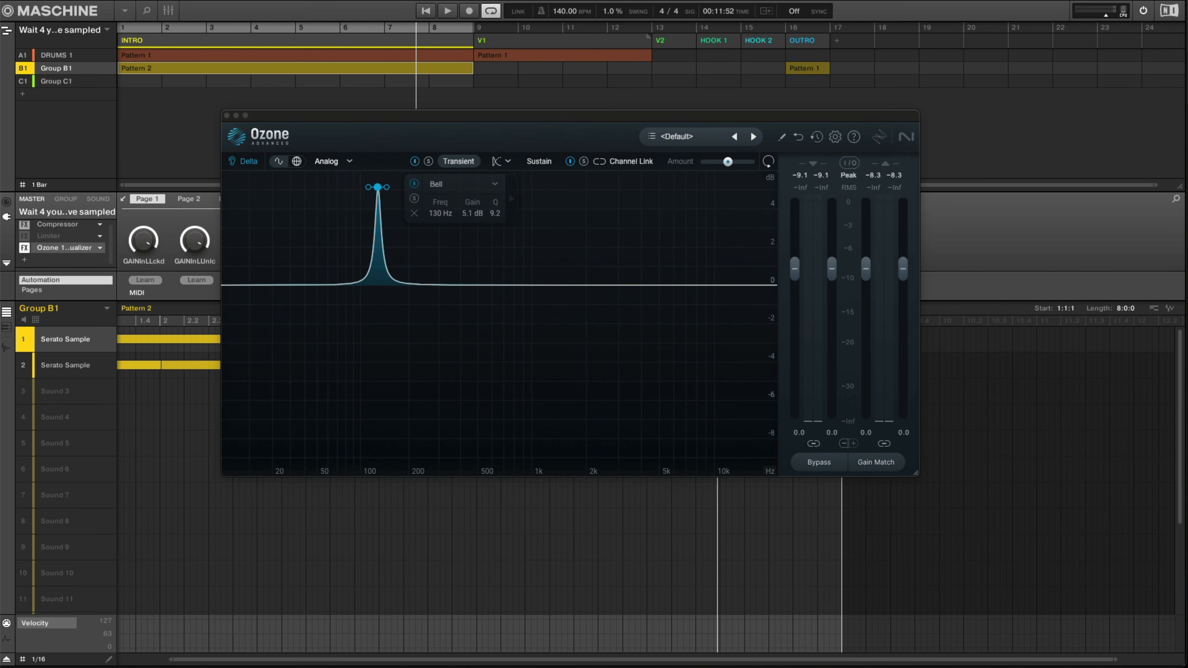
Switch to the Sustain curve and add a Low Shelf cut at about 30 Hz and -1.5 dB
click(538, 161)
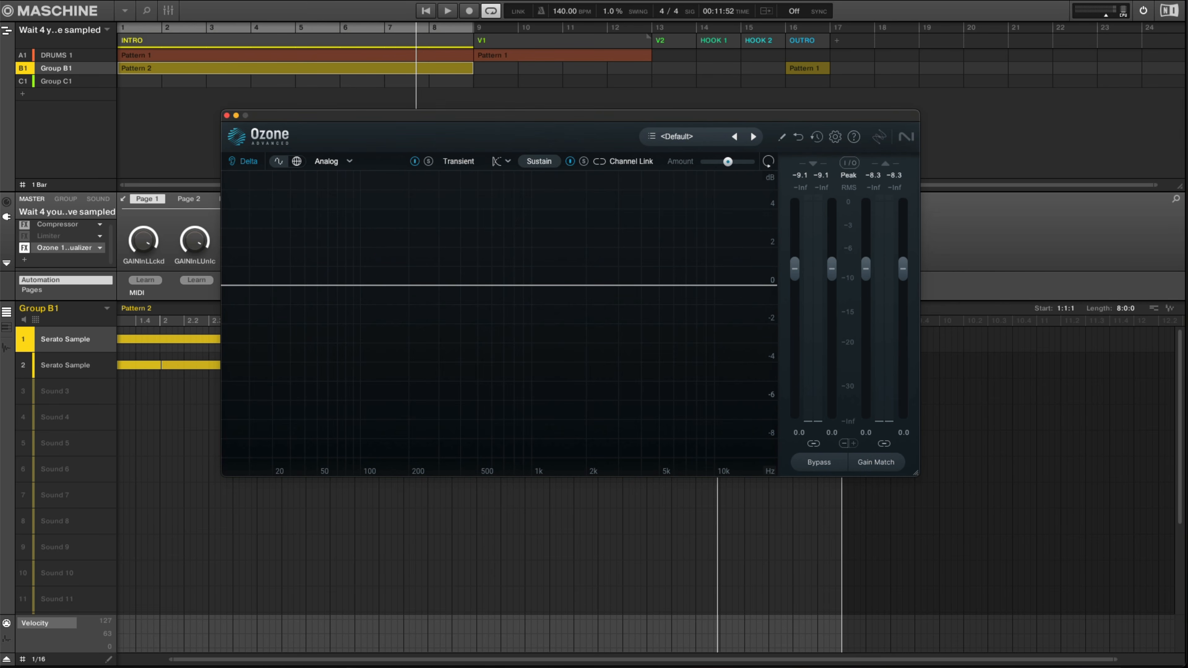
click(298, 285)
drag(297, 286, 291, 315)
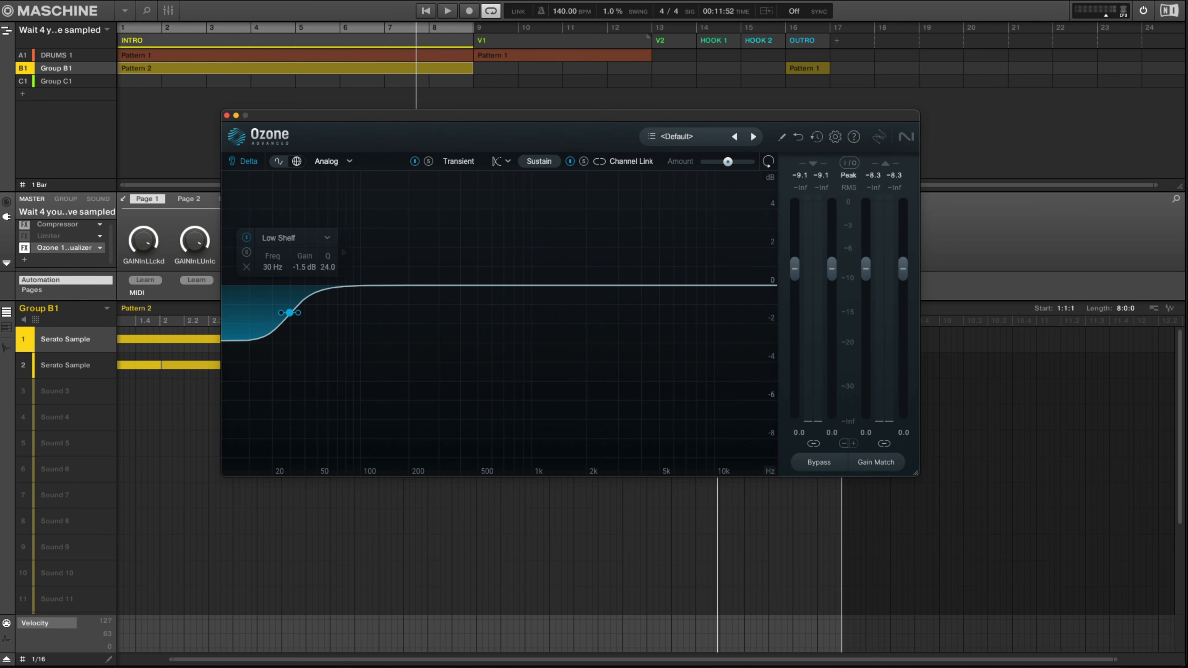
Move the Sustain Low Shelf to about 52 Hz and -1.3 dB during playback, and turn Delta off
key(space)
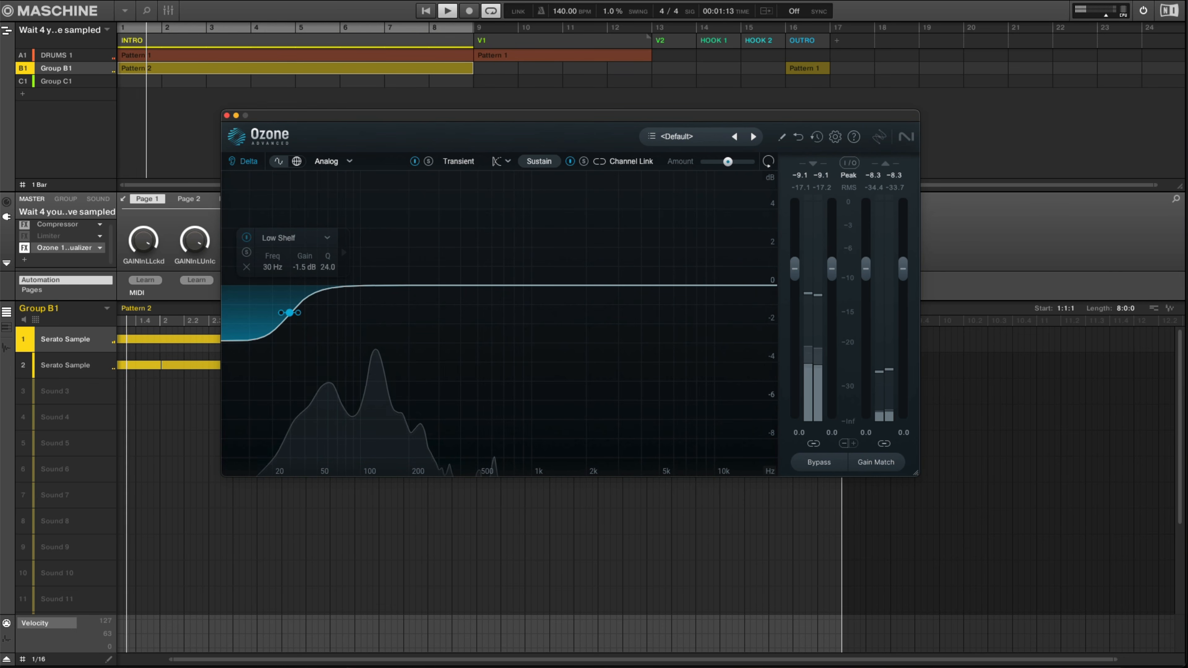
click(244, 161)
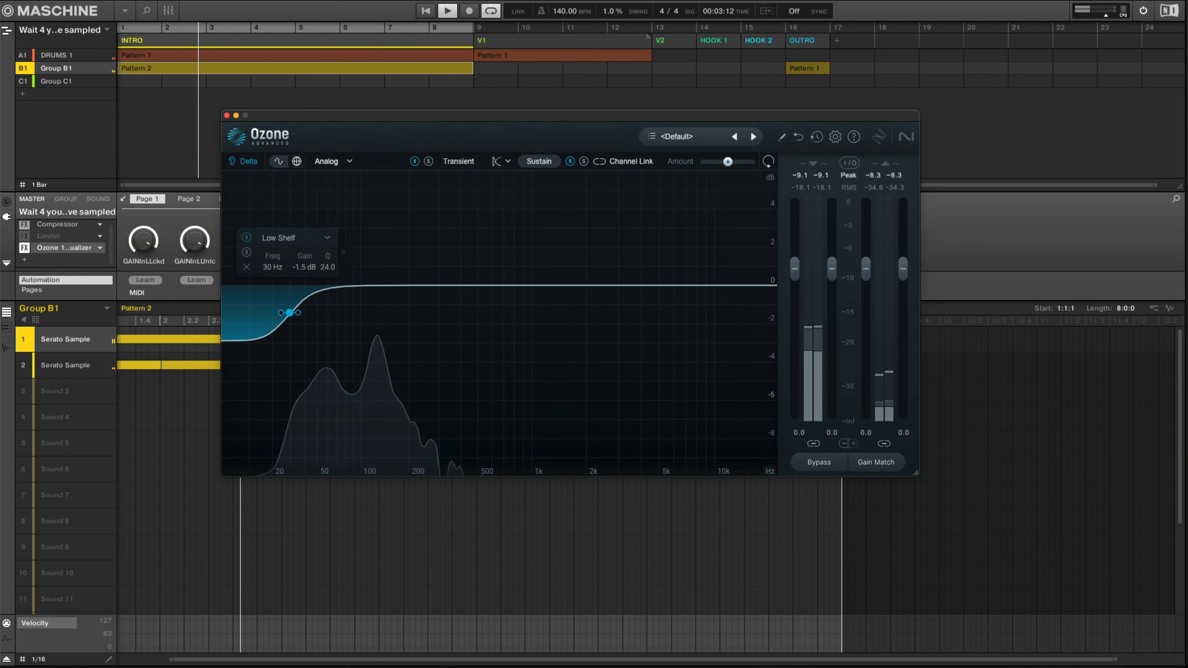
drag(290, 312, 318, 311)
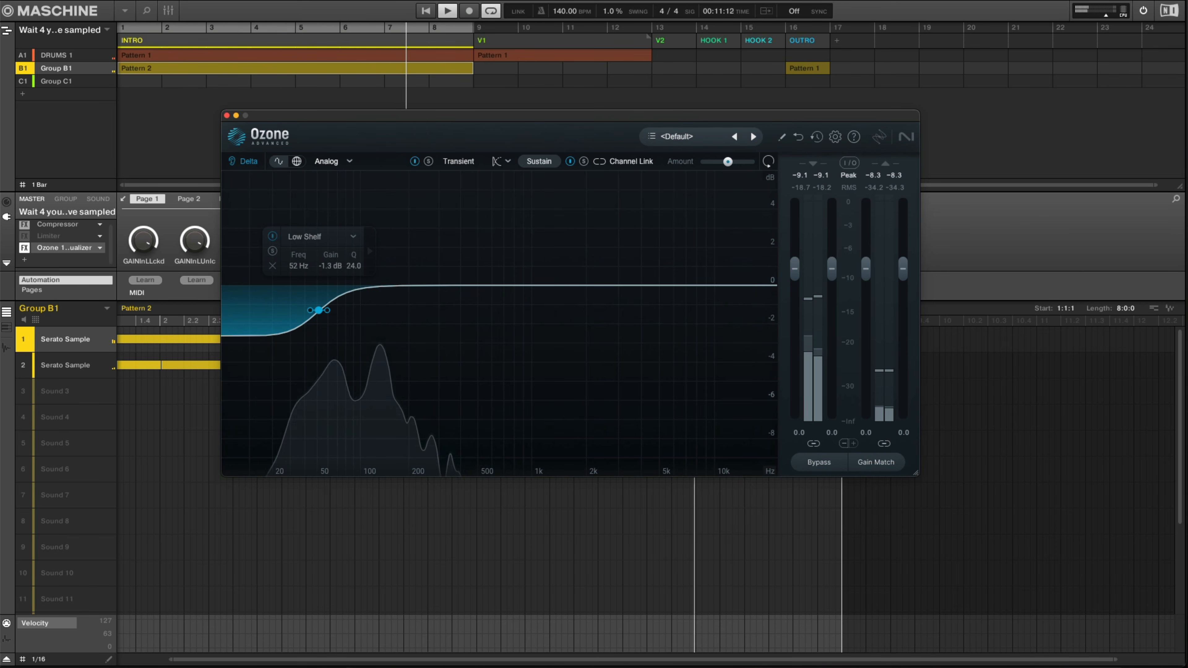
click(248, 161)
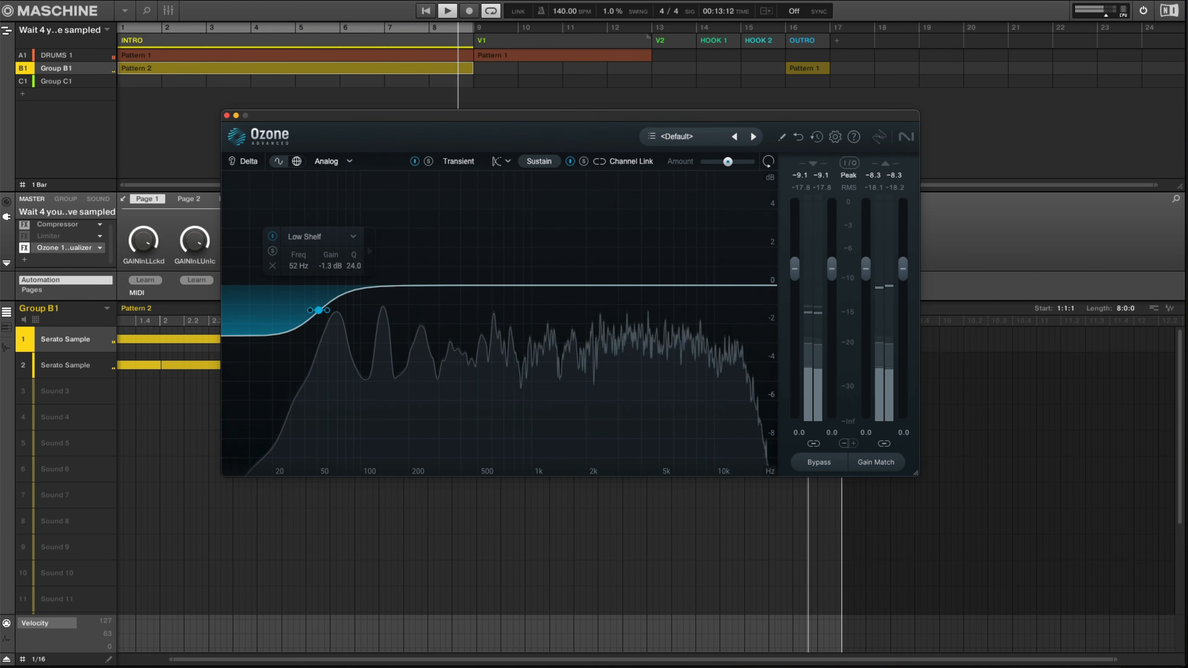
key(space)
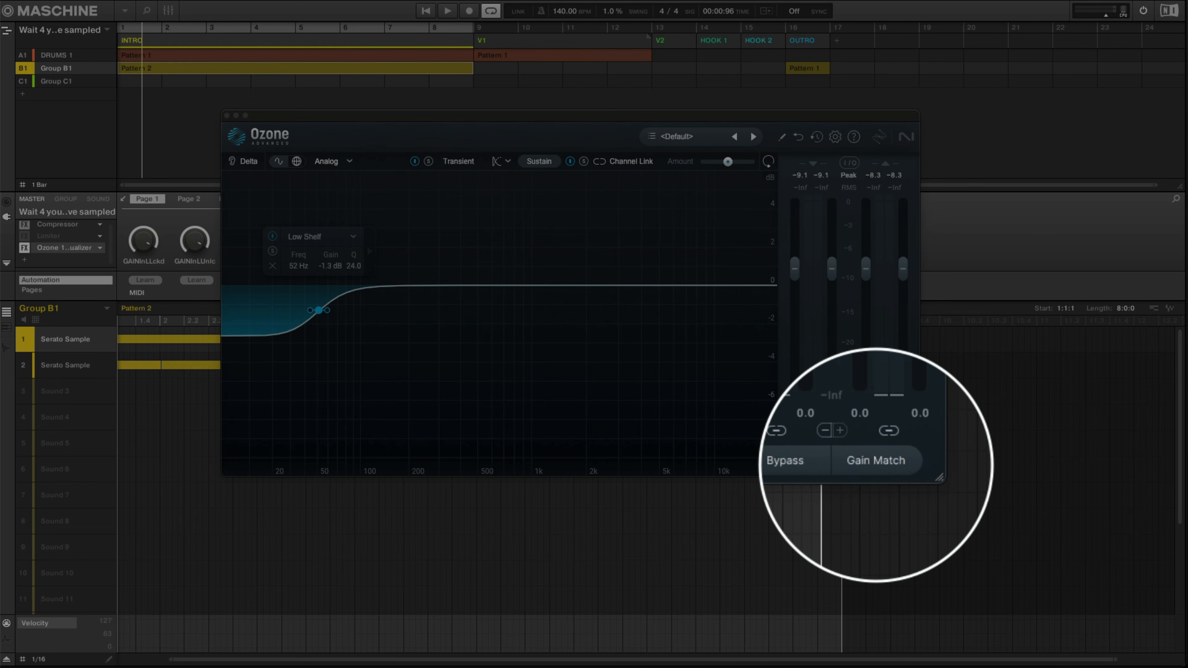
Enable Gain Match and compare the processed and bypassed sound during playback
click(876, 464)
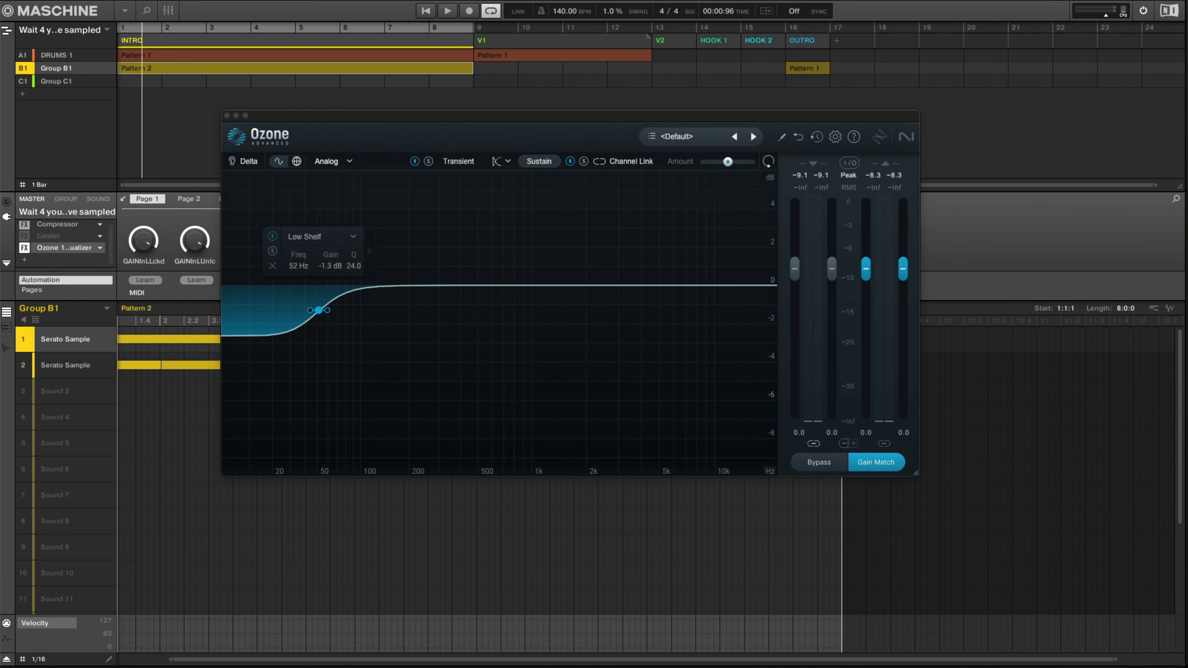
key(space)
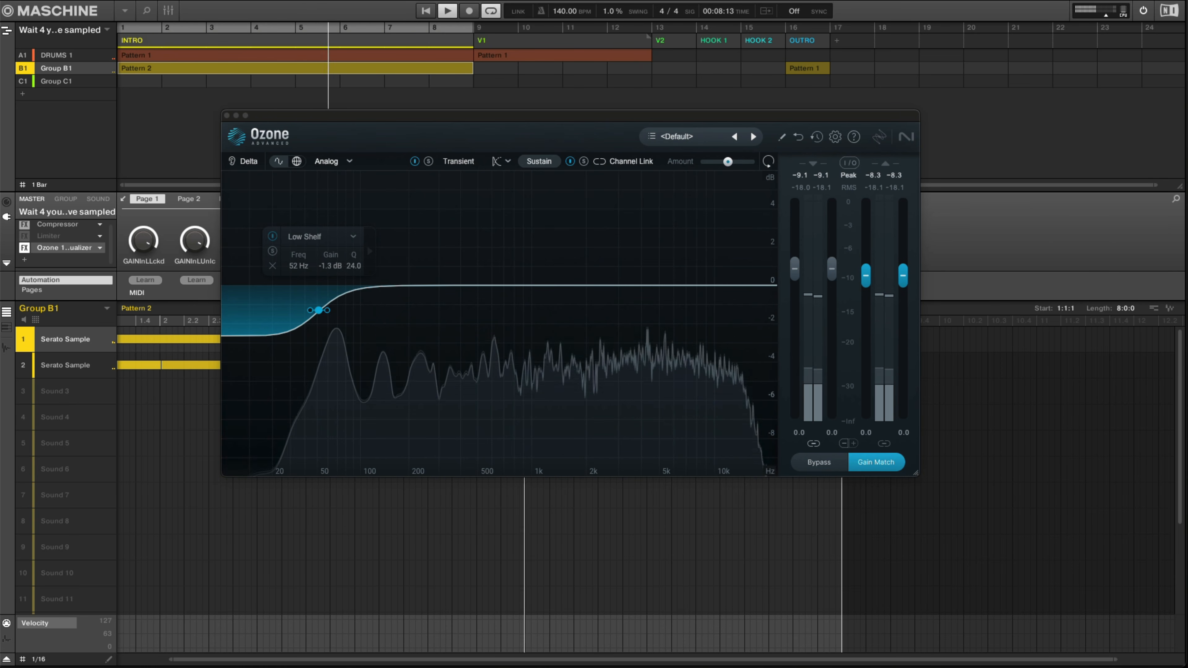
click(819, 462)
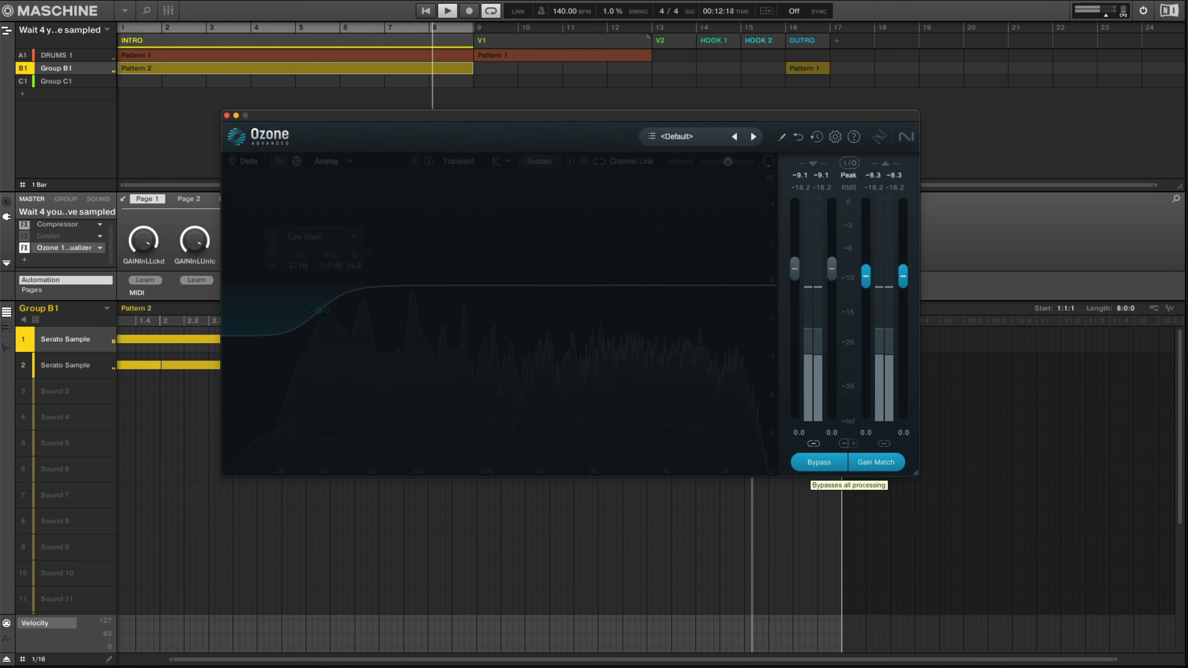
click(819, 462)
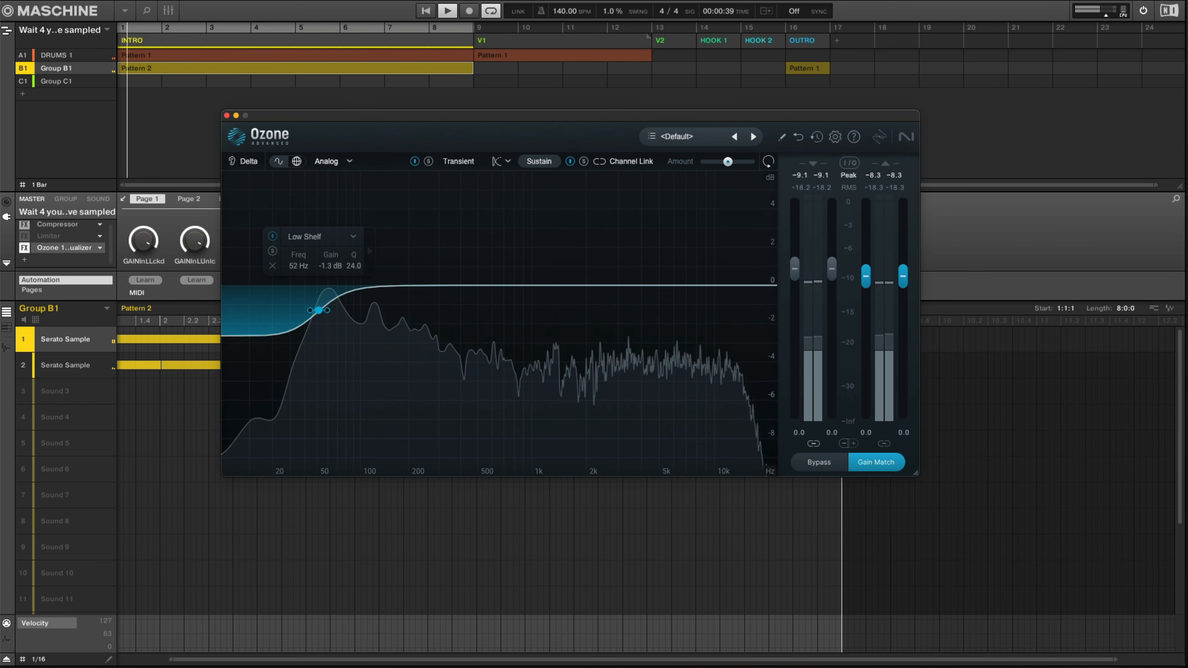
click(447, 11)
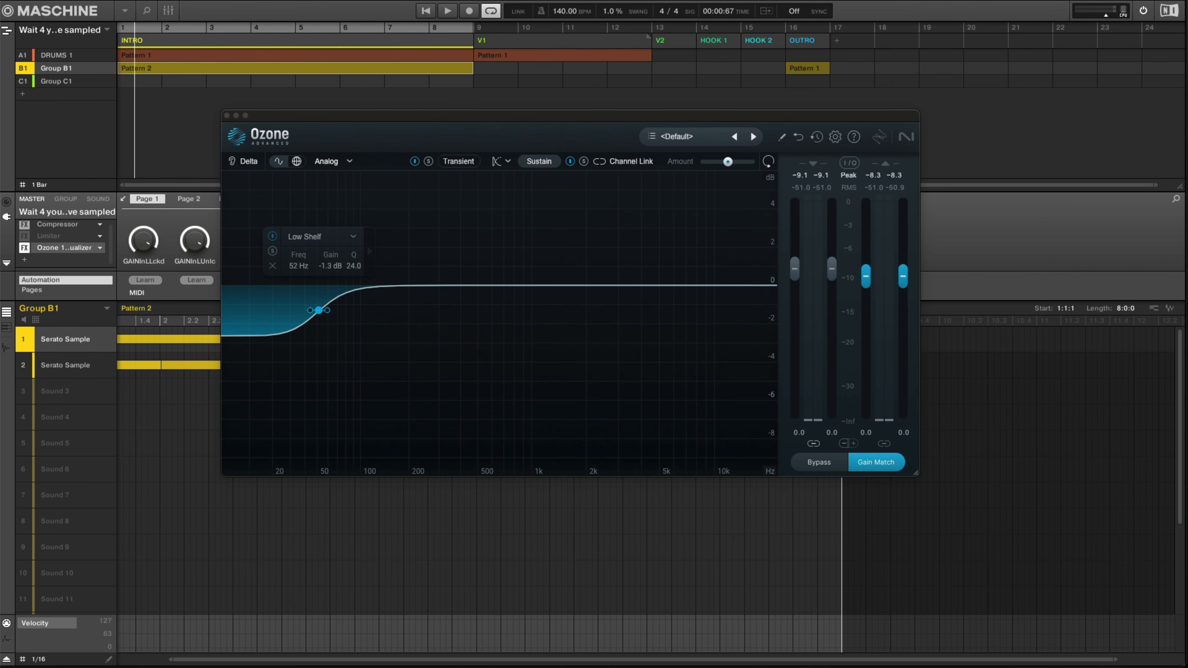
Return to the Transient curve, audition the equalizer Amount up to 200%, and settle it moderately above 100%
click(458, 161)
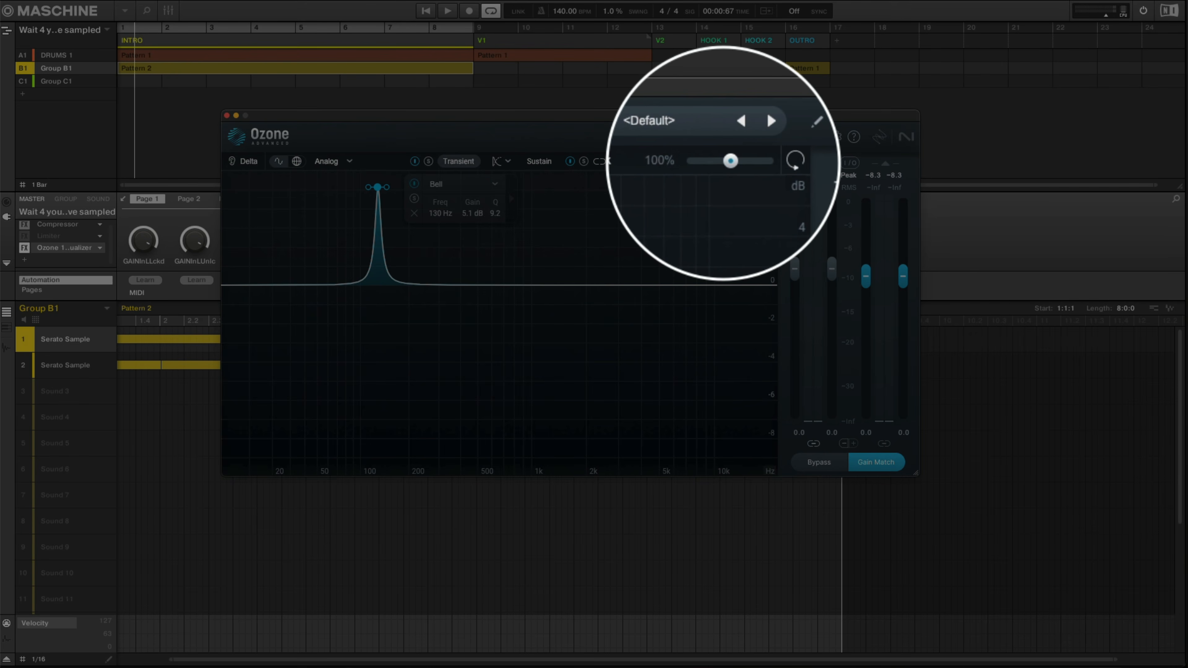
mouse_move(728, 162)
mouse_down()
mouse_move(752, 162)
mouse_move(733, 162)
mouse_up()
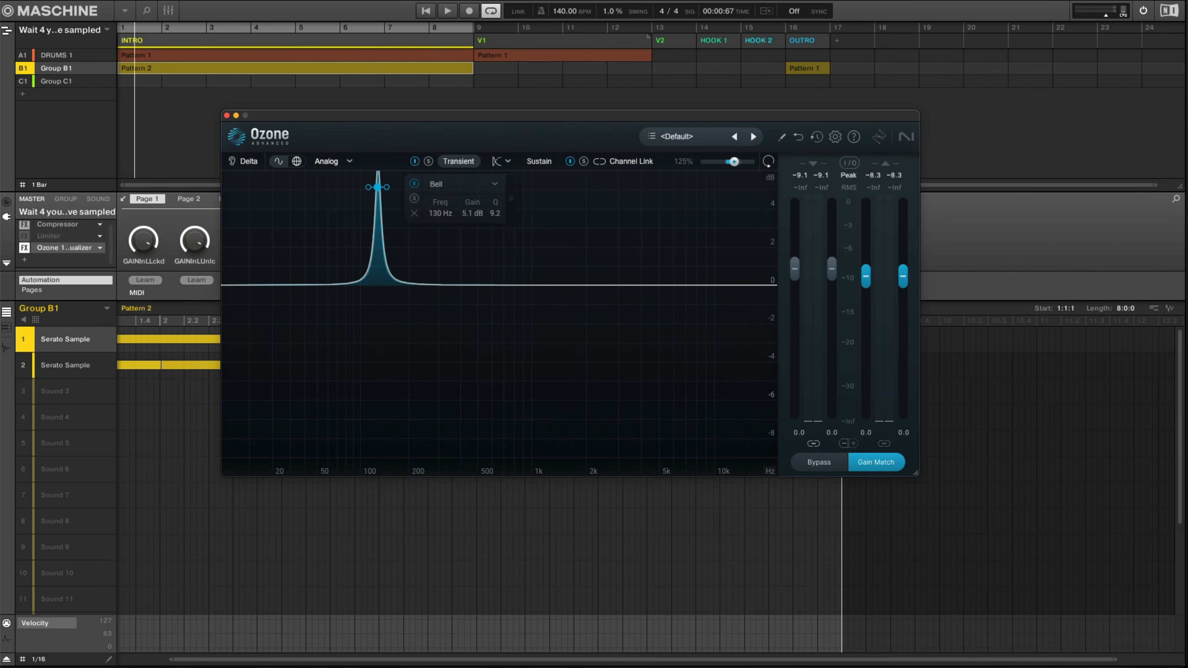
key(space)
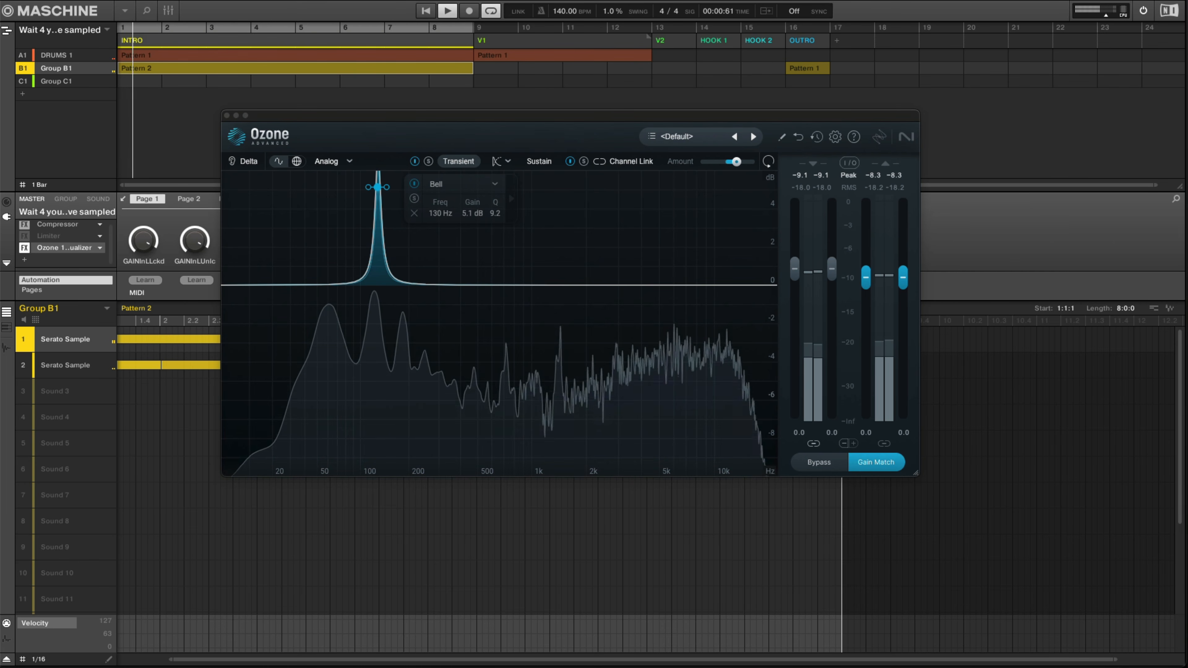
drag(737, 162, 753, 162)
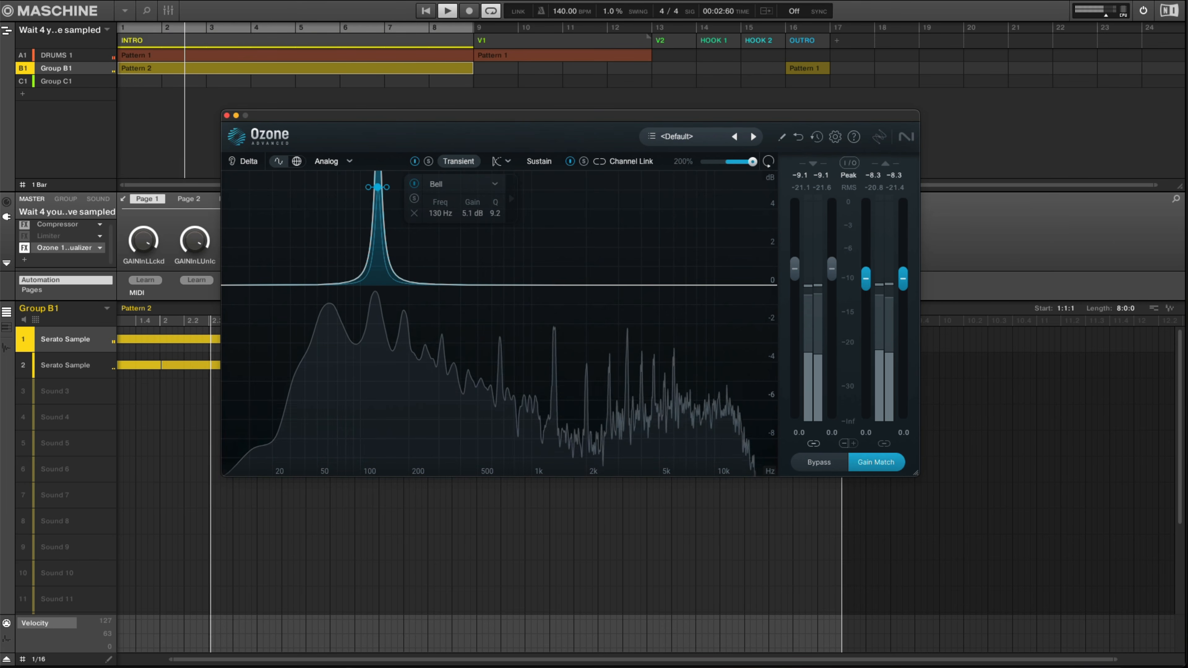
mouse_move(753, 161)
mouse_down()
mouse_move(707, 161)
mouse_move(752, 162)
mouse_up()
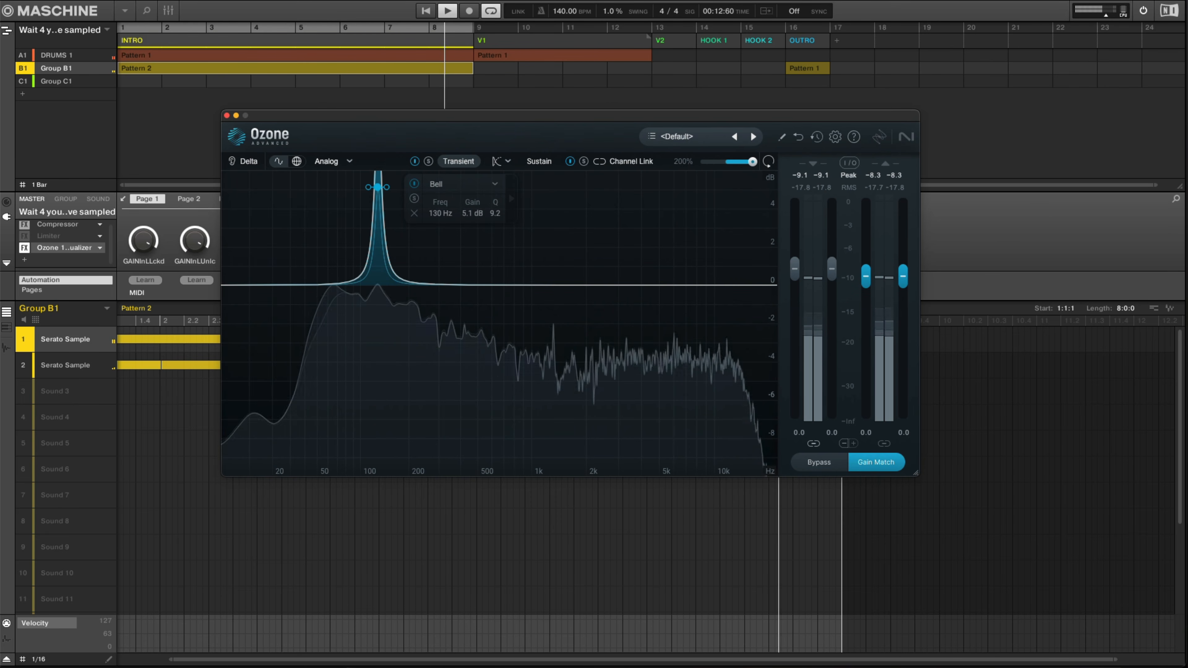
drag(746, 161, 738, 161)
click(448, 11)
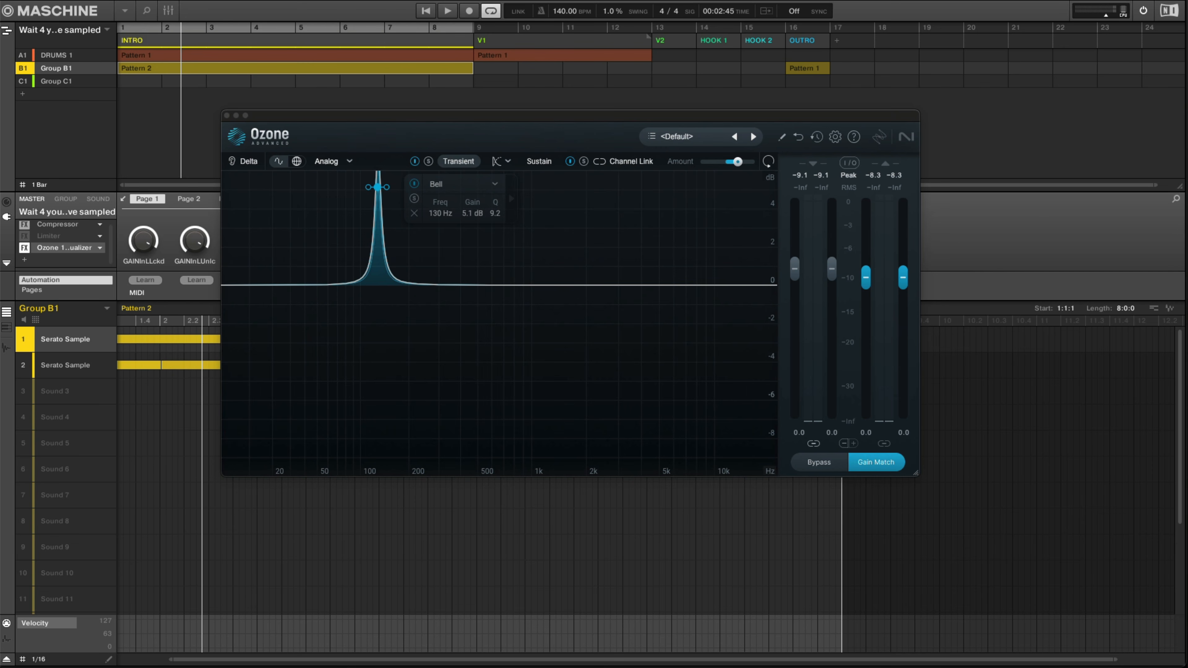
Review the equalizer's General, Spectrum, Equalizer and I/O options, and close them without changes
click(835, 136)
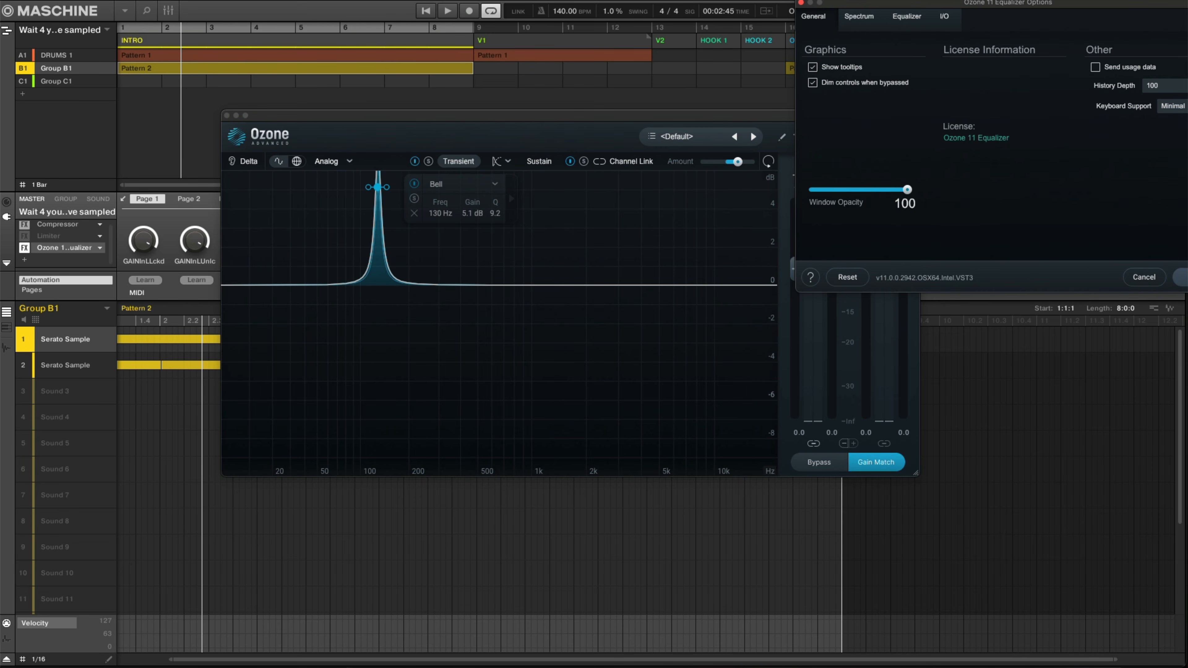
click(859, 17)
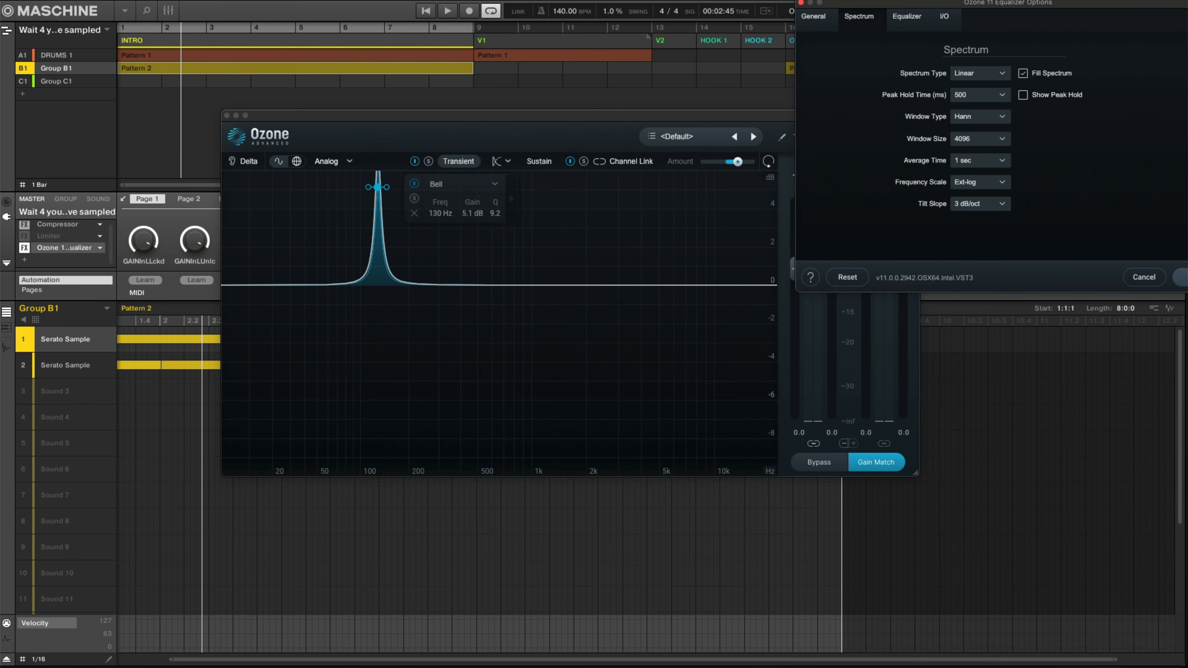
click(906, 16)
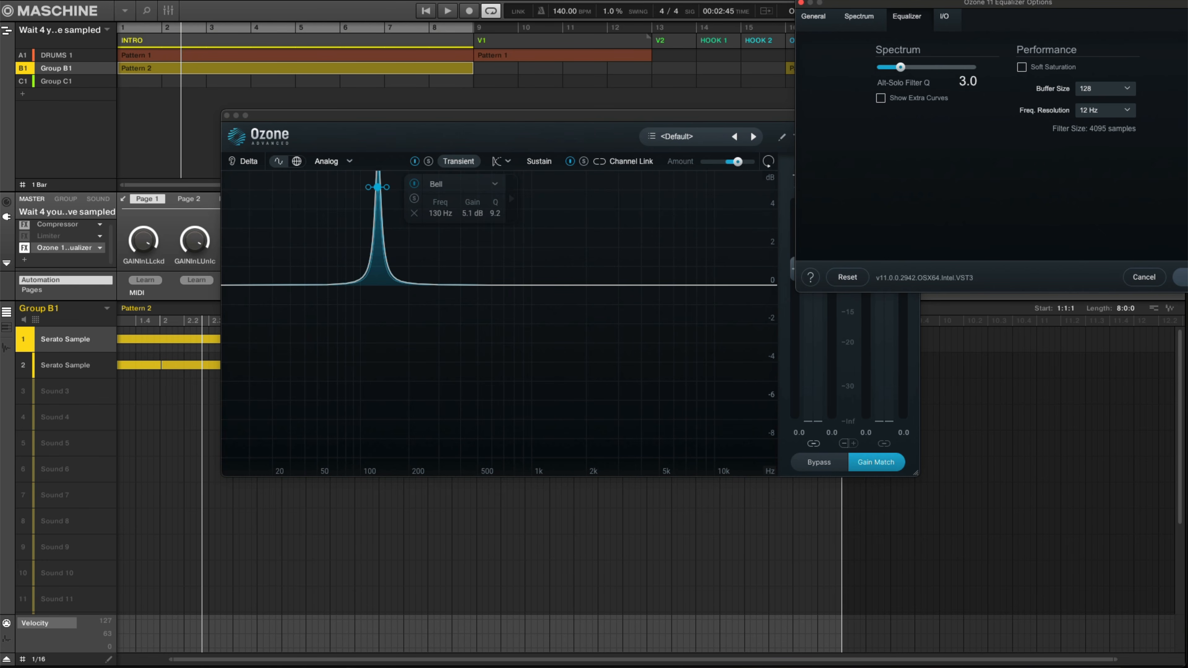
click(944, 16)
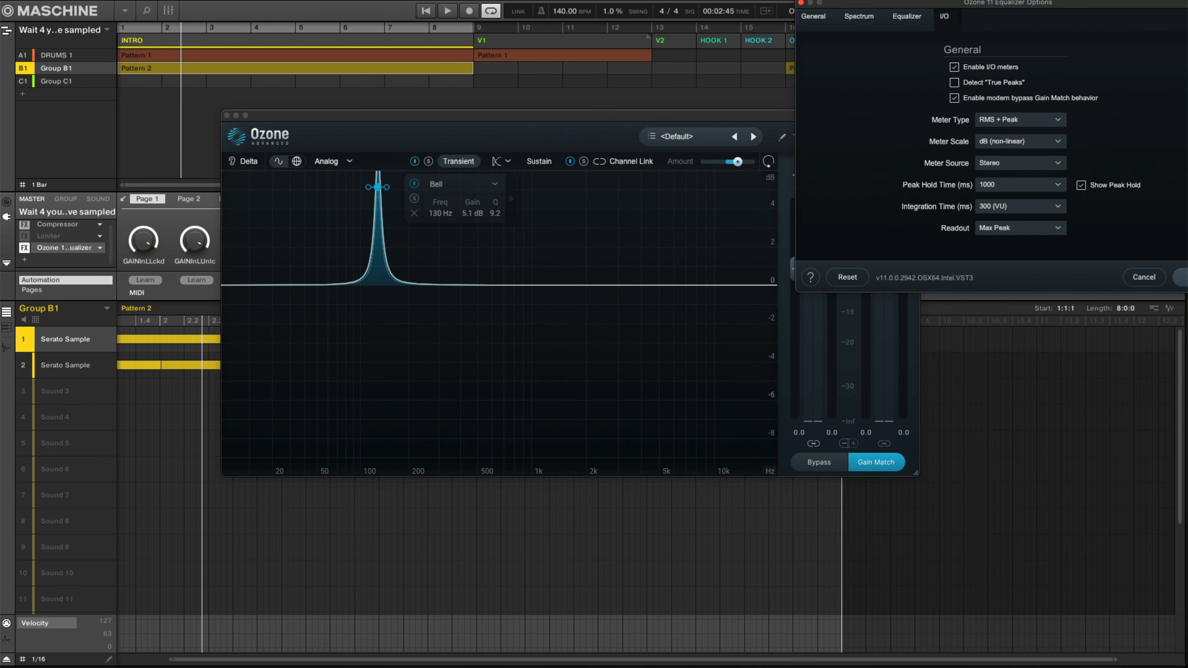
click(859, 16)
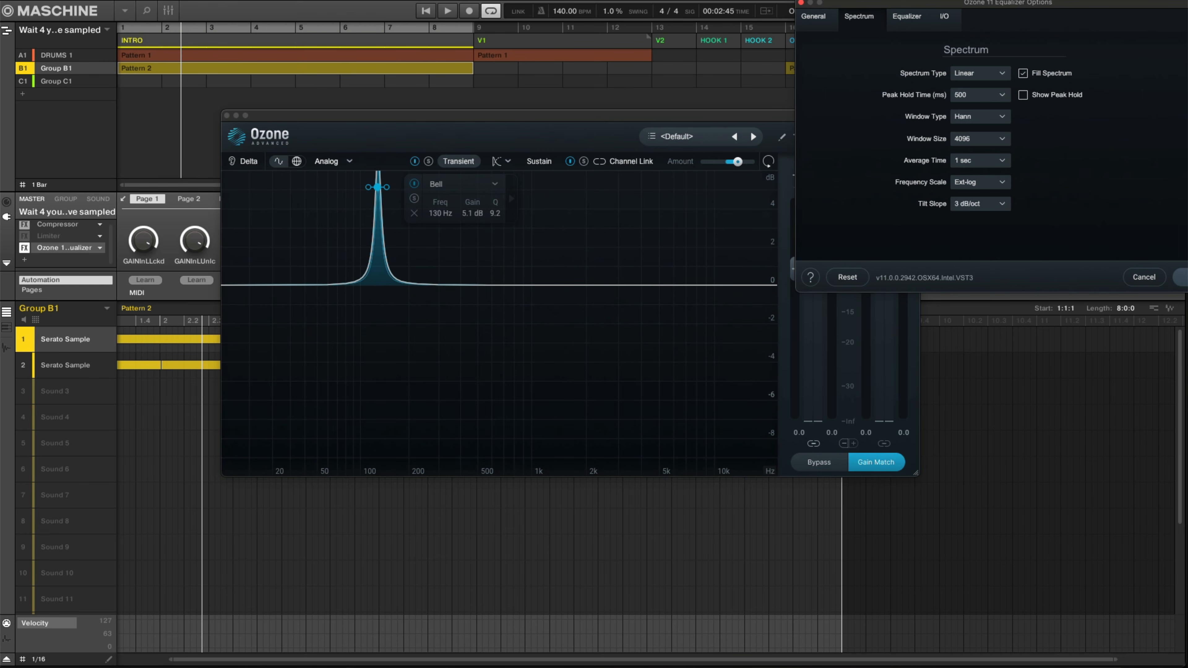
click(813, 17)
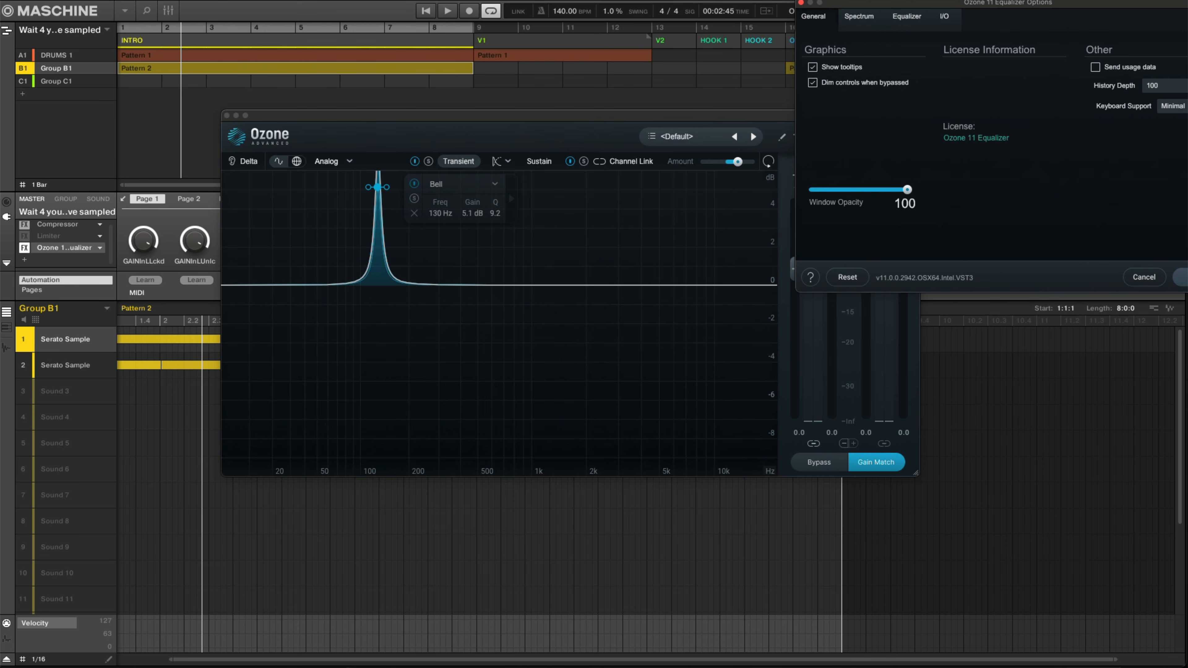
key(Escape)
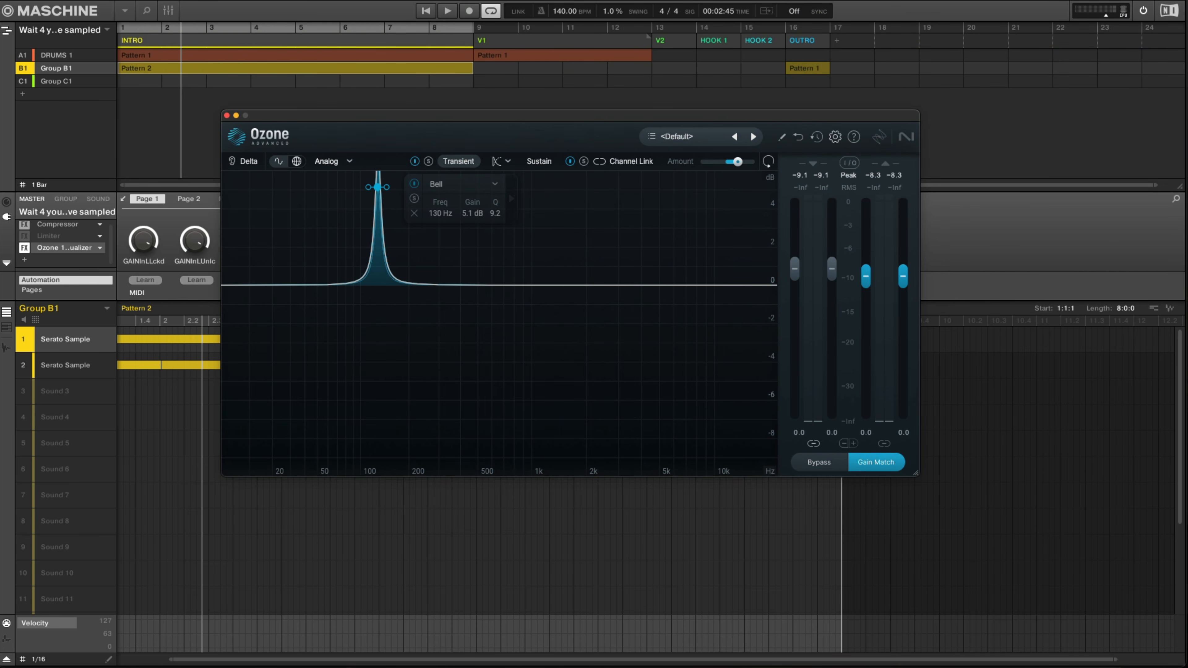